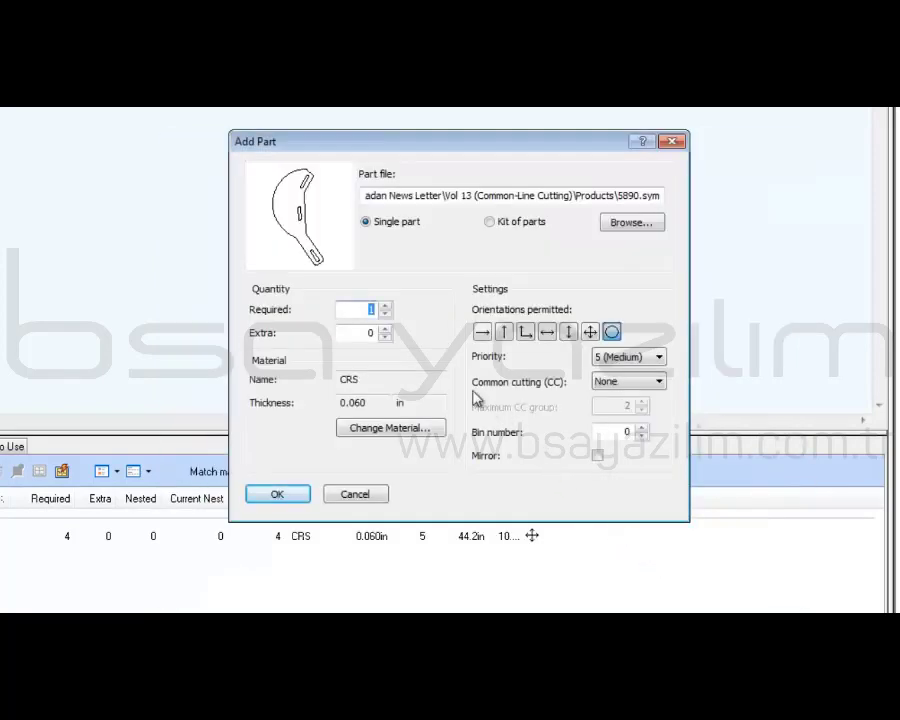
Add part 5890 to the nest schedule with a required quantity of 75
{"action": "type", "text": "75"}
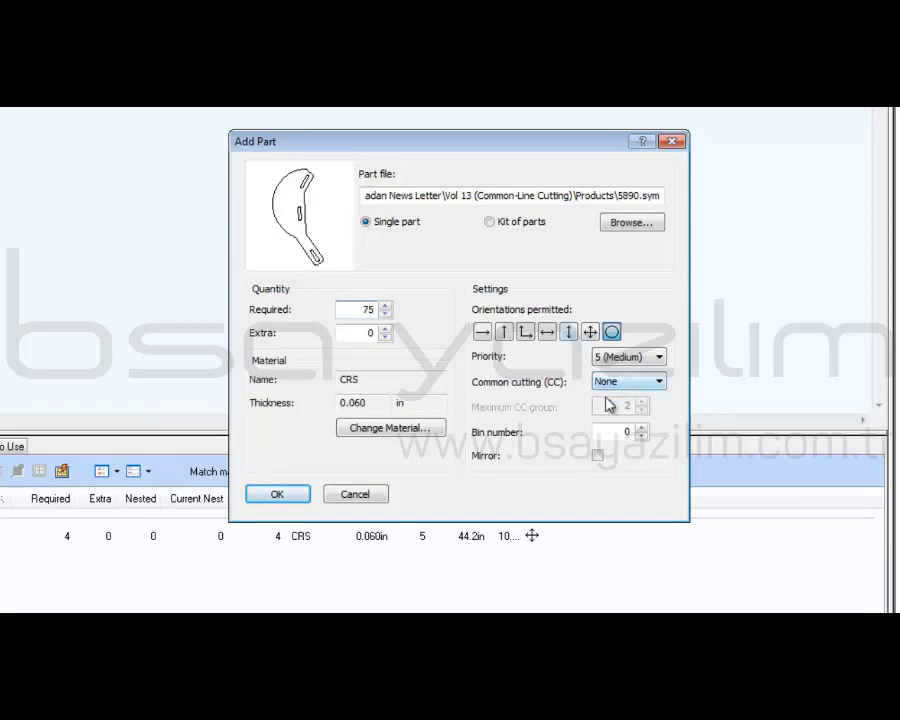
{"action": "left_click", "coordinate": [299, 495]}
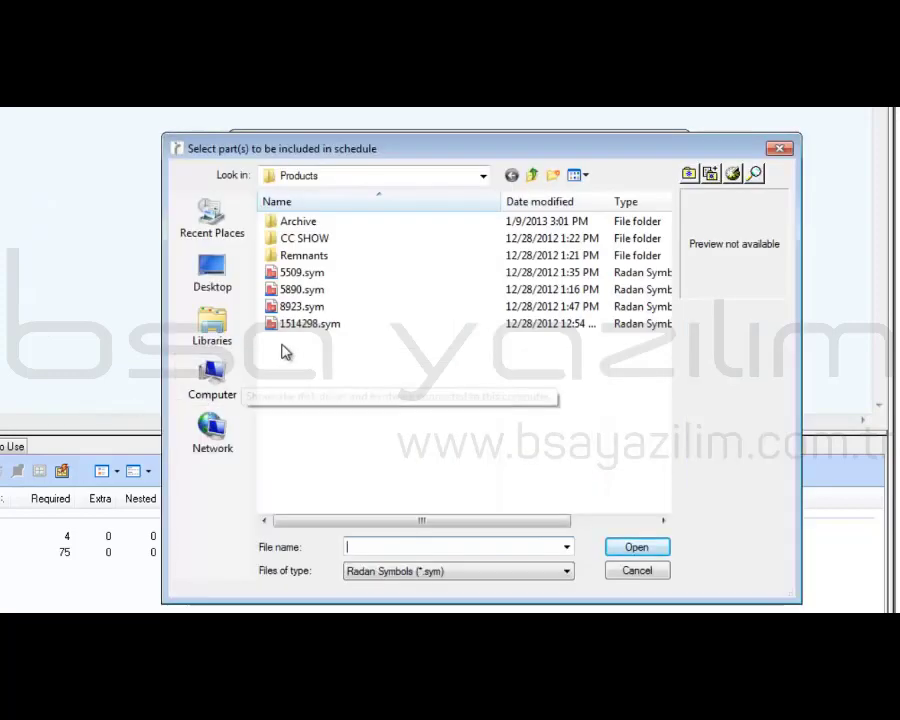
Add part 5509.sym with required quantity 12, the two-way horizontal orientation, Same part common cutting and a maximum CC group of 6
{"action": "left_click", "coordinate": [303, 272]}
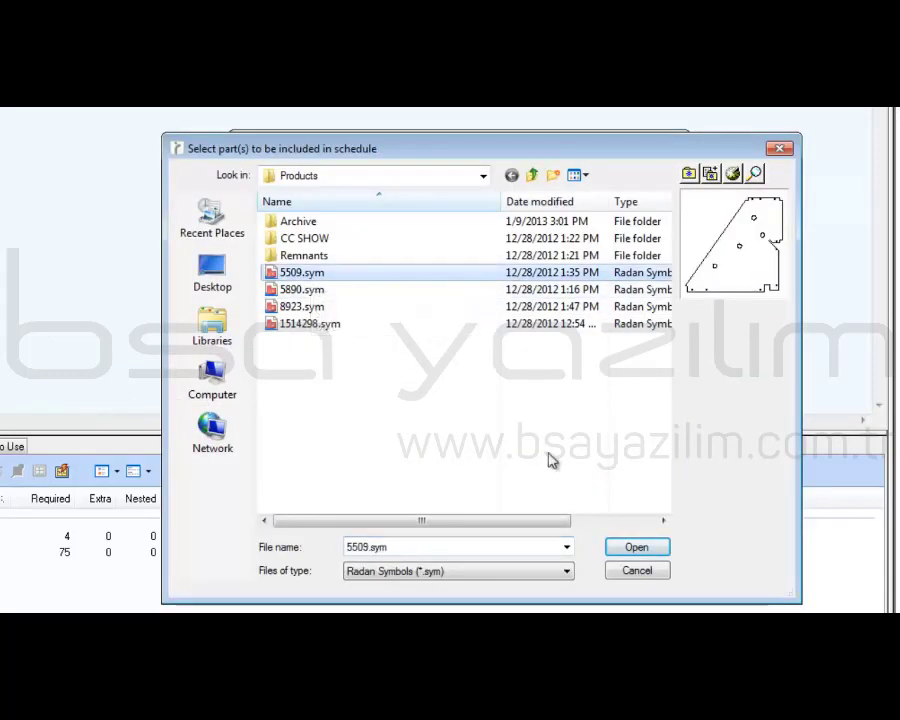
{"action": "left_click", "coordinate": [634, 546]}
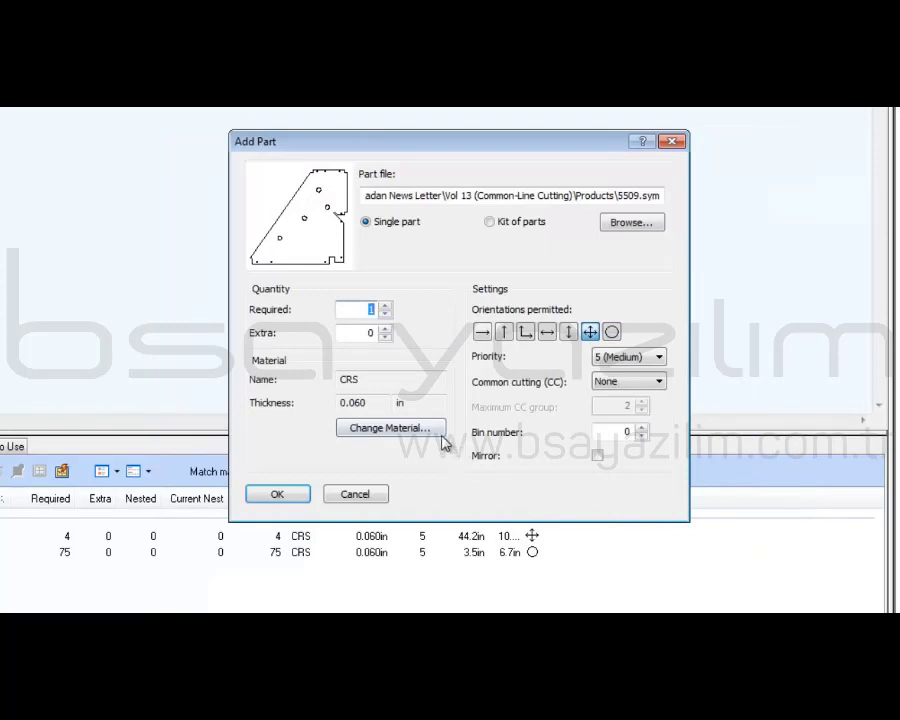
{"action": "type", "text": "12"}
{"action": "left_click", "coordinate": [547, 332]}
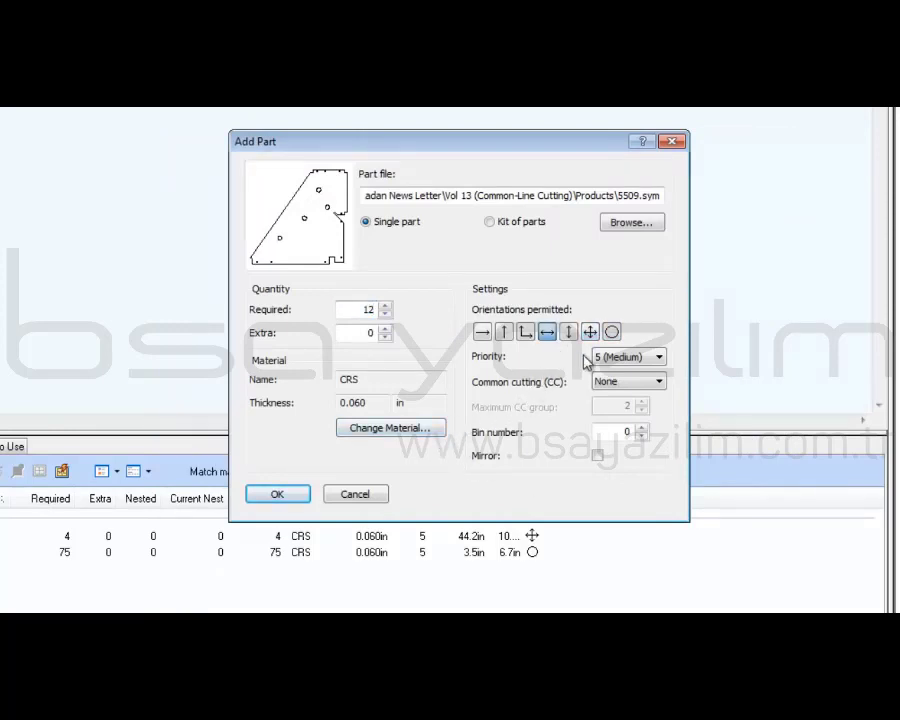
{"action": "left_click", "coordinate": [664, 387]}
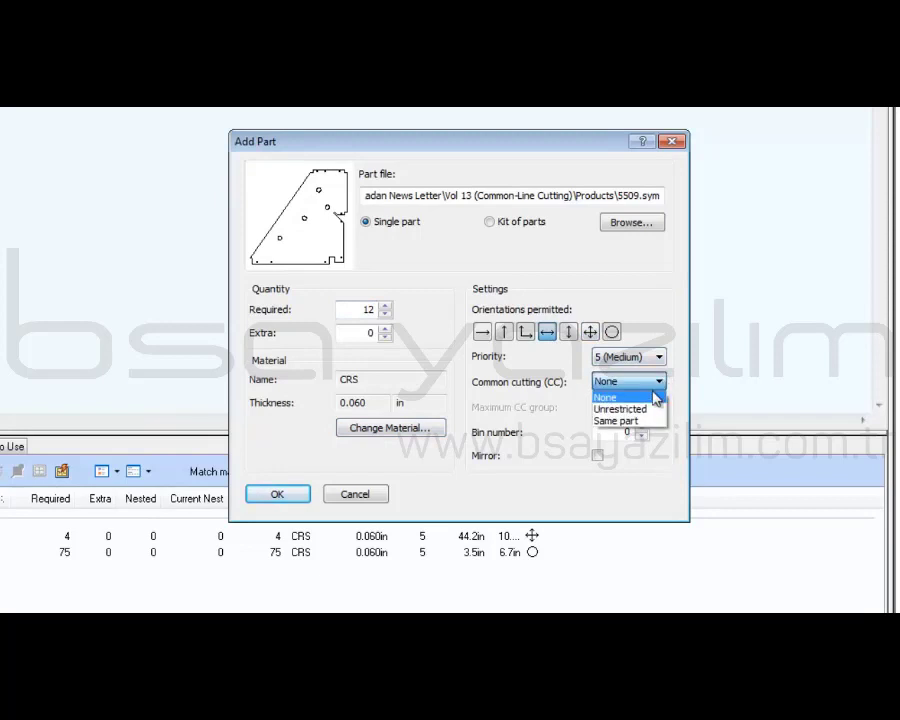
{"action": "left_click", "coordinate": [643, 426]}
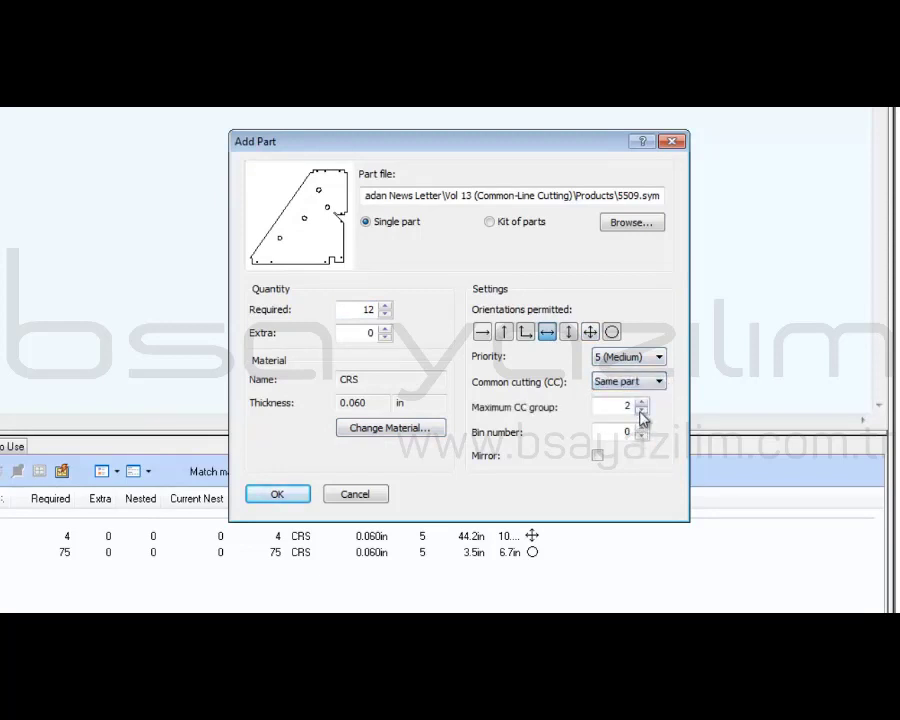
{"action": "type", "text": "6"}
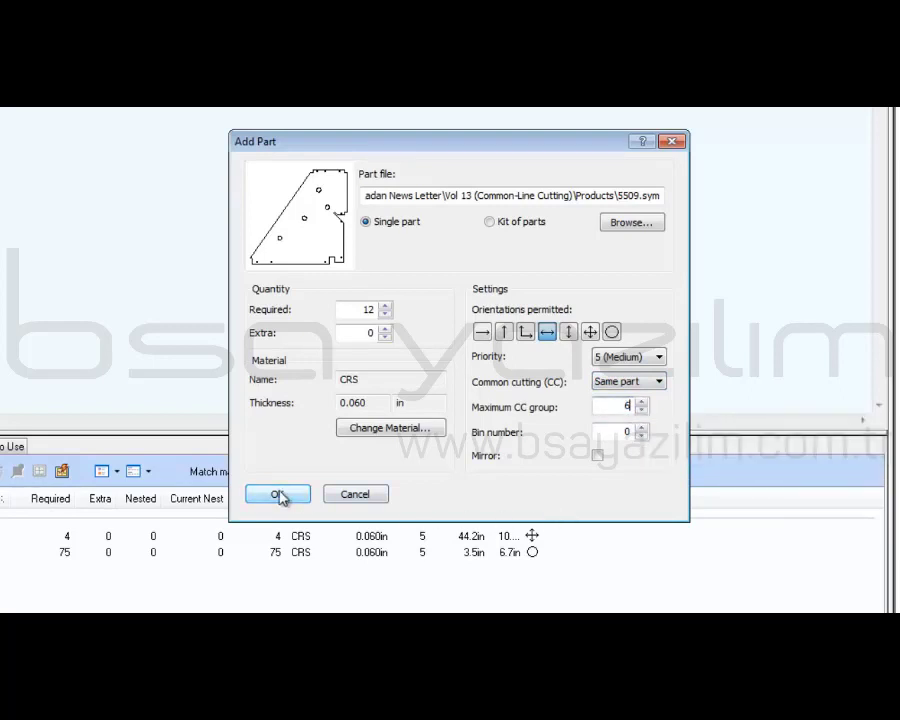
{"action": "left_click", "coordinate": [278, 494]}
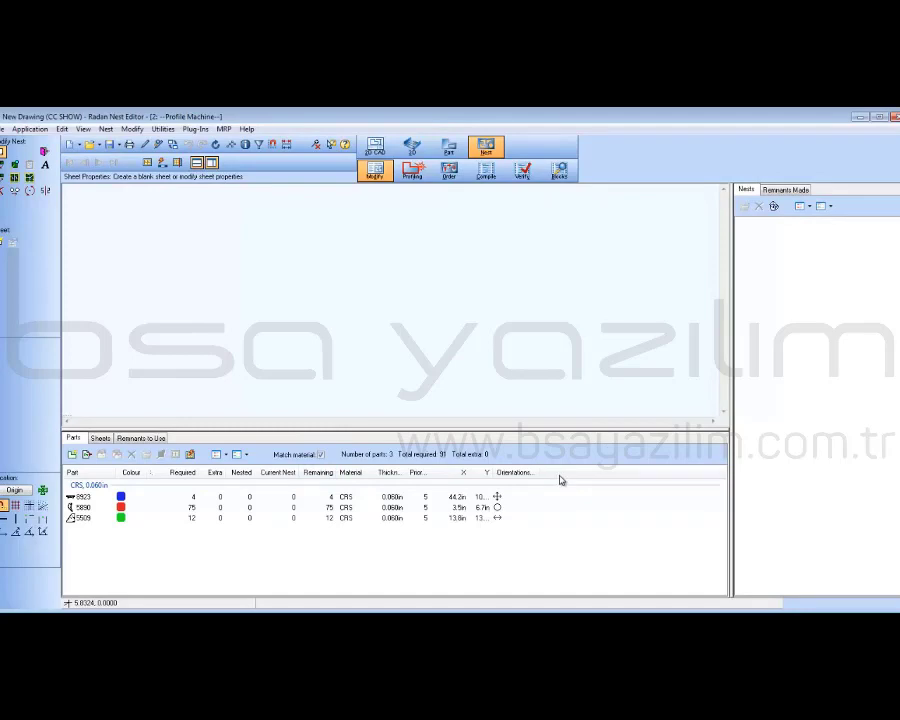
Show the Common Cutting and Maximum CC Group columns in the parts list
{"action": "right_click", "coordinate": [559, 477]}
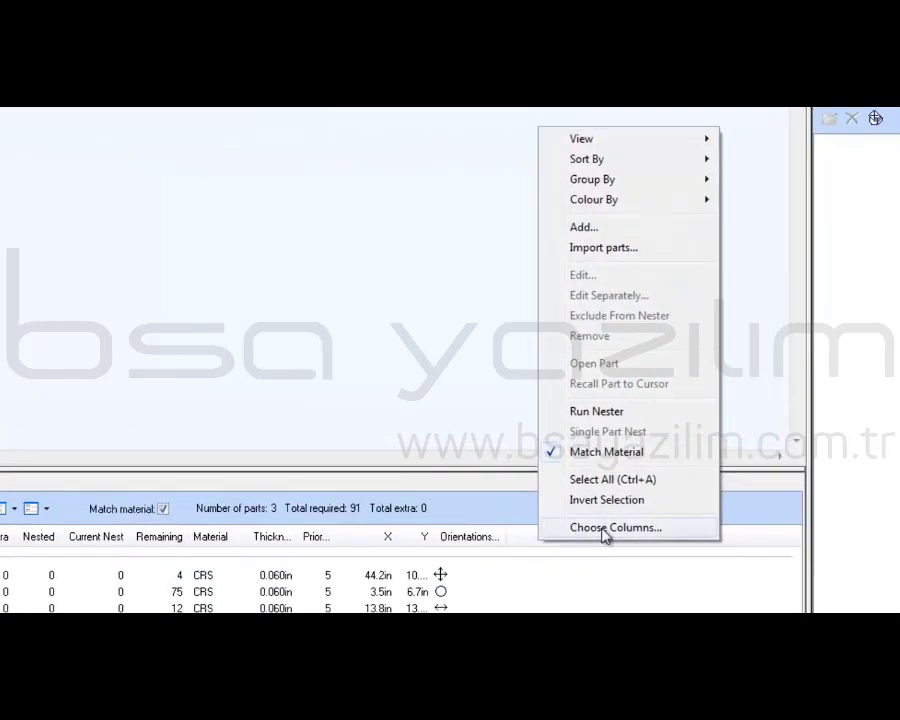
{"action": "left_click", "coordinate": [604, 528]}
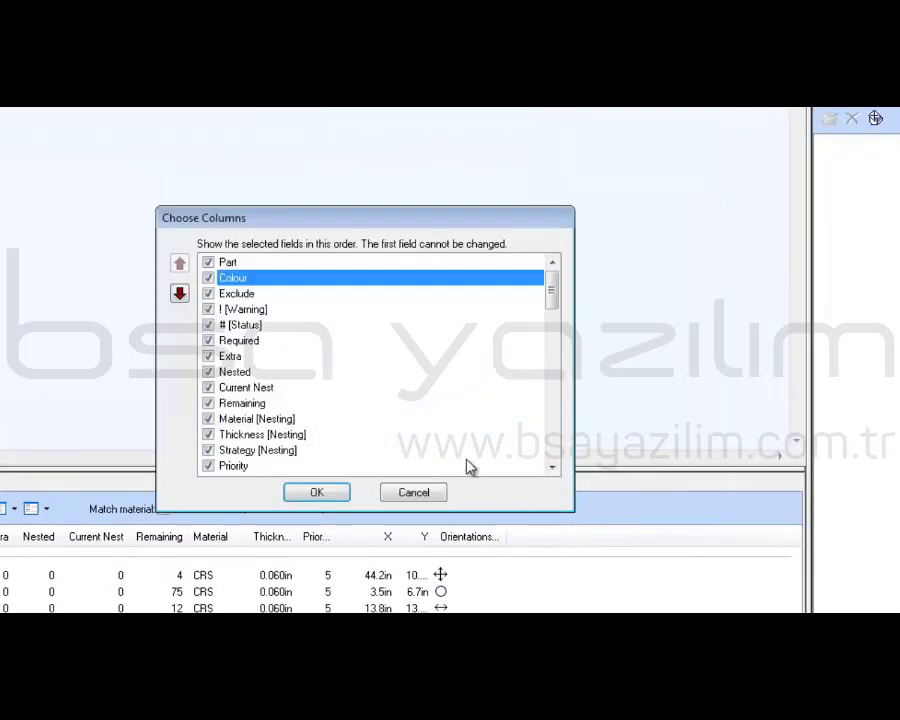
{"action": "left_click_drag", "start_coordinate": [553, 291], "coordinate": [554, 317]}
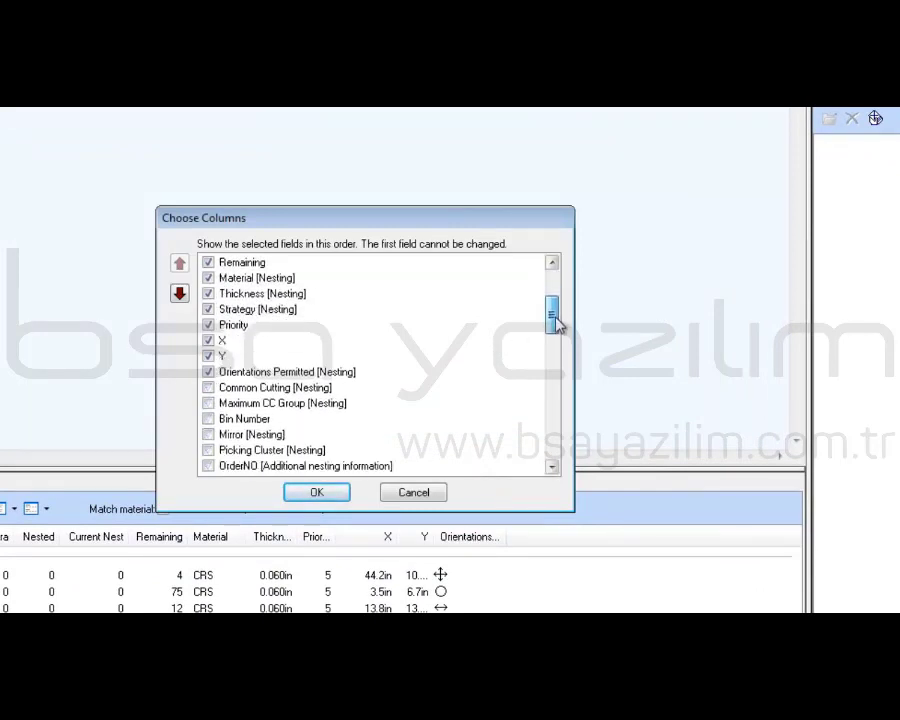
{"action": "left_click", "coordinate": [209, 388]}
{"action": "left_click_drag", "start_coordinate": [552, 325], "coordinate": [554, 452]}
{"action": "left_click", "coordinate": [332, 494]}
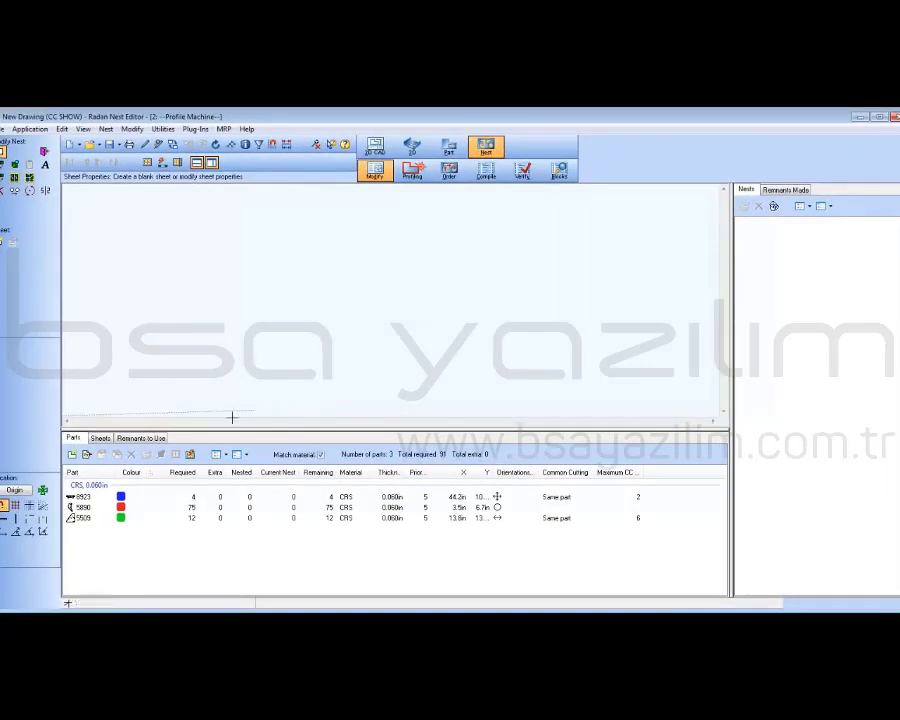
Run the nester on the scheduled parts, accept the proposed nest and inspect its layout up close
{"action": "left_click", "coordinate": [190, 455]}
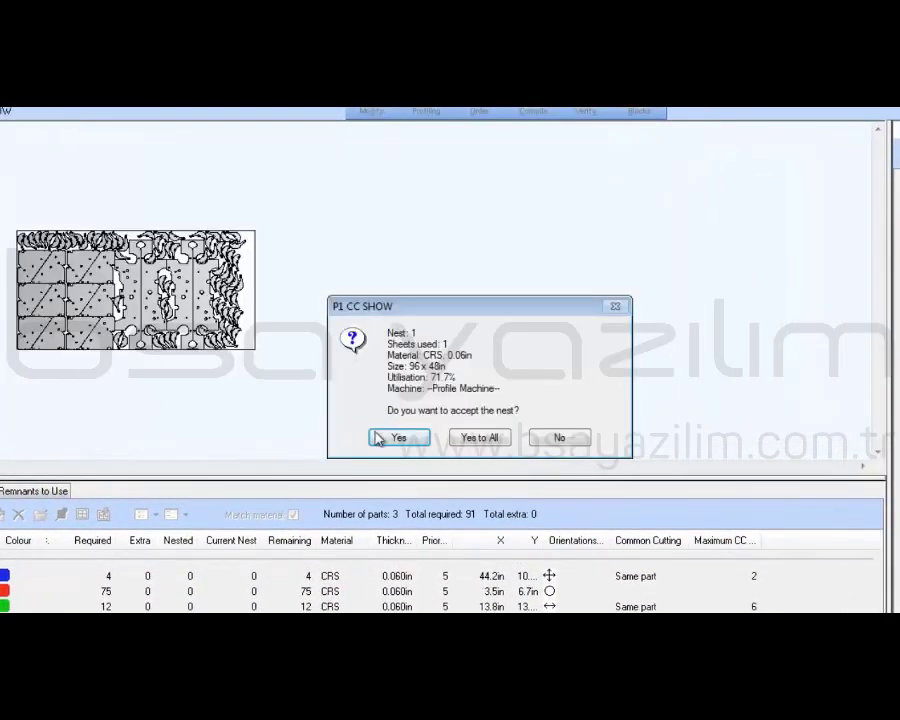
{"action": "left_click", "coordinate": [399, 437]}
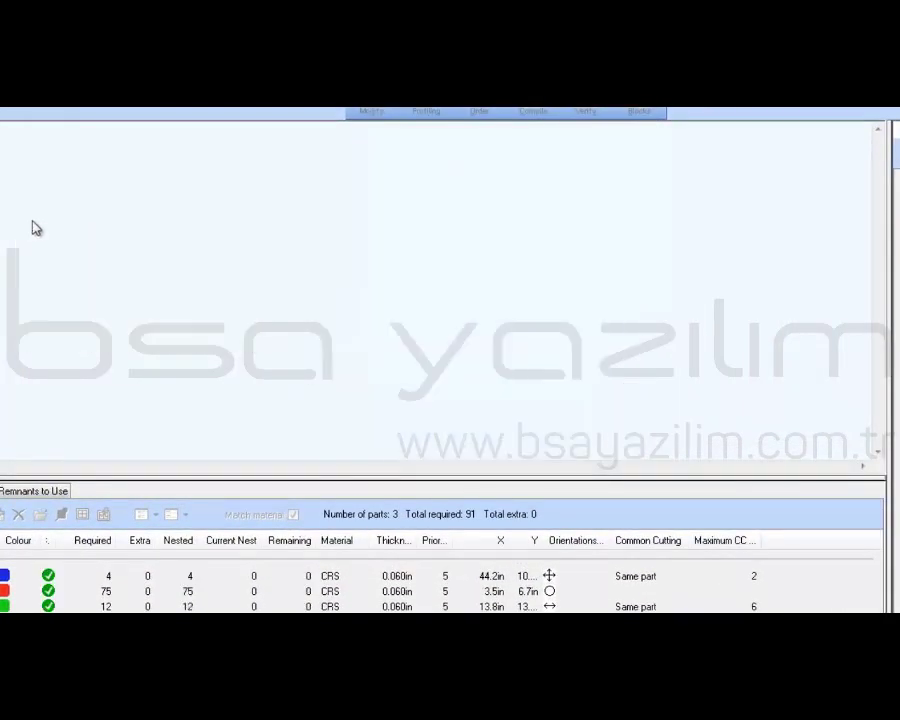
{"action": "left_click", "coordinate": [427, 441]}
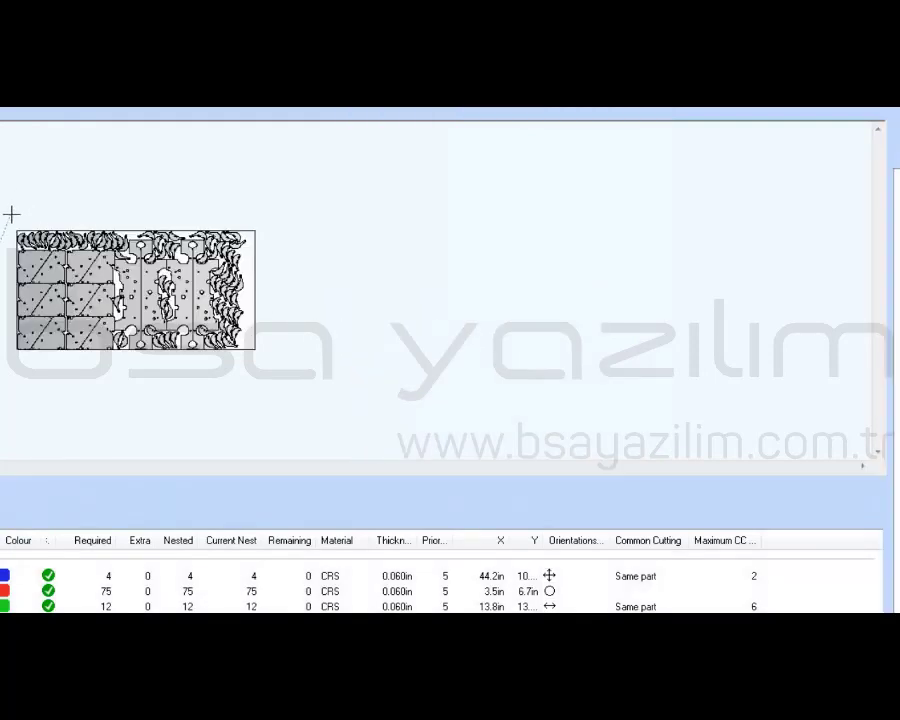
{"action": "mouse_move", "coordinate": [7, 220]}
{"action": "left_mouse_down"}
{"action": "mouse_move", "coordinate": [20, 230]}
{"action": "mouse_move", "coordinate": [157, 237]}
{"action": "mouse_move", "coordinate": [265, 367]}
{"action": "left_mouse_up"}
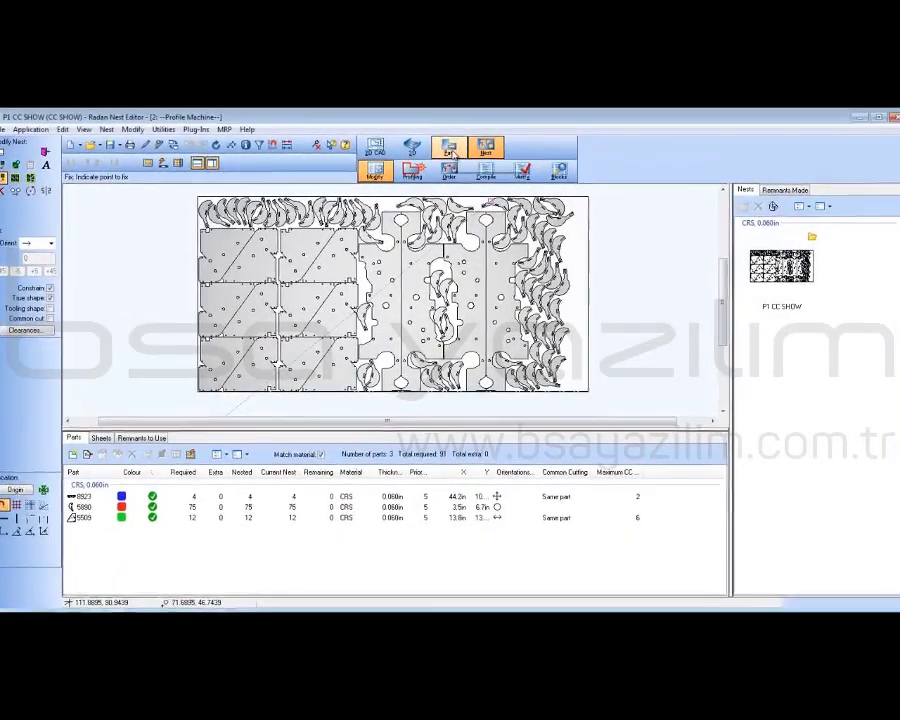
Switch to the Part Editor and open 9220.sym from the Archive folder
{"action": "left_click", "coordinate": [450, 150]}
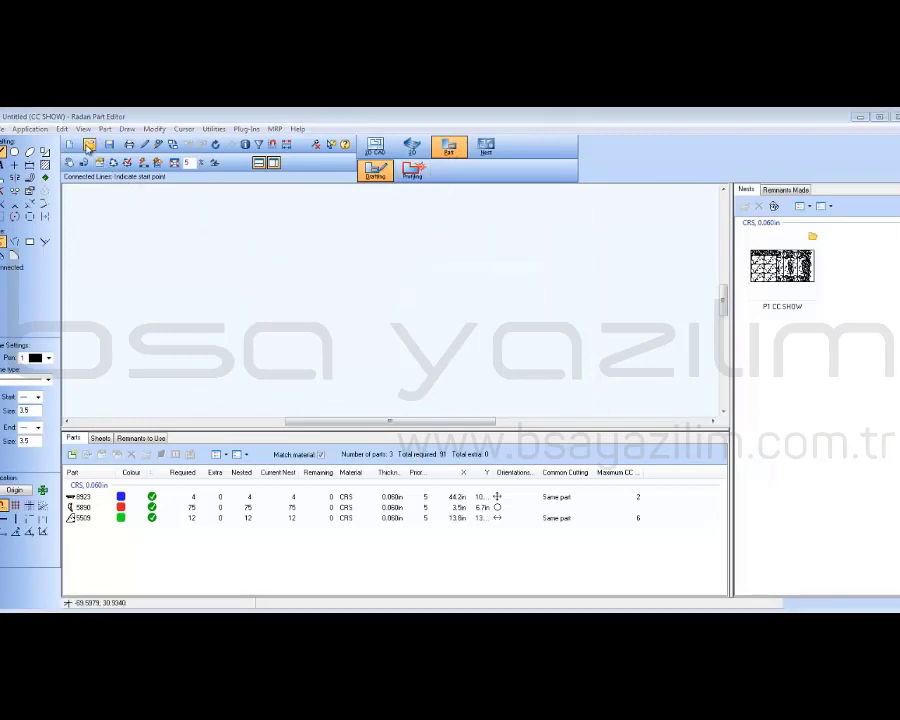
{"action": "key", "text": "ctrl+o"}
{"action": "left_click", "coordinate": [346, 336]}
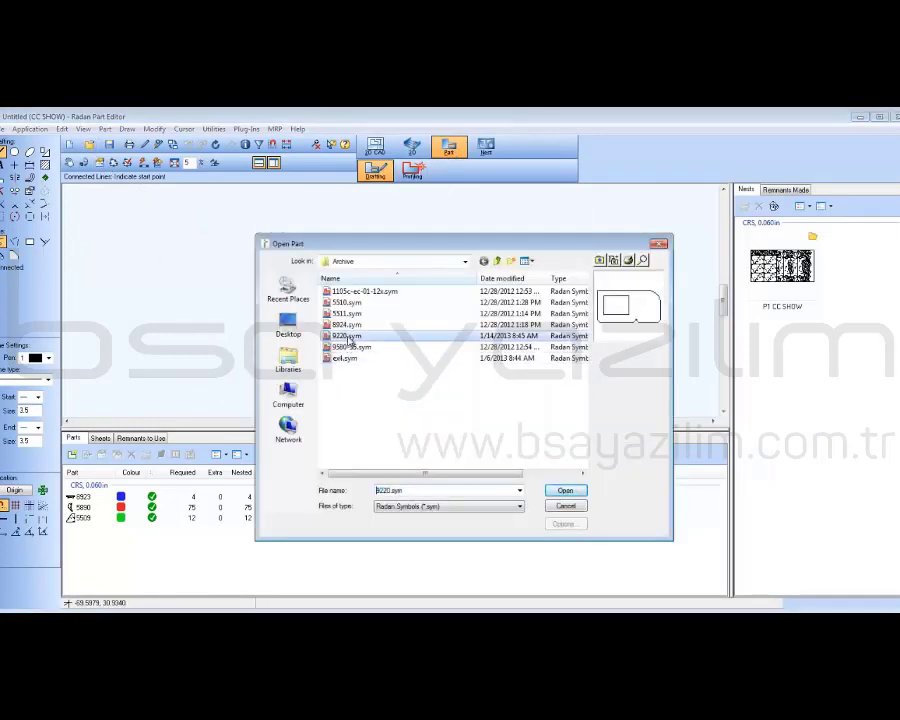
{"action": "left_click", "coordinate": [565, 491]}
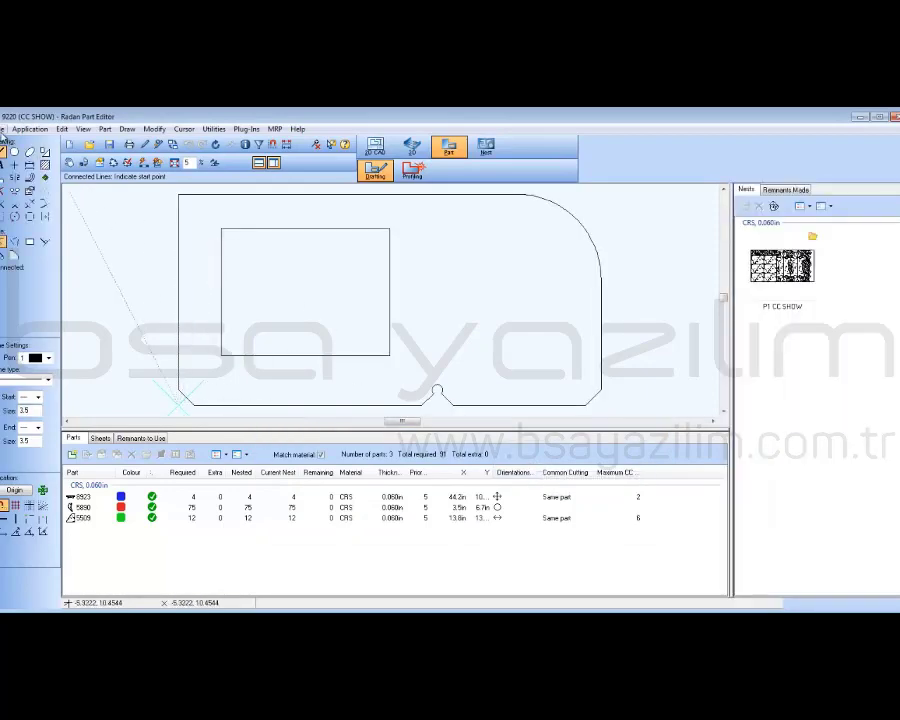
Open the attributes from the part properties and collapse the File, Description, Origin and Geometry categories
{"action": "left_click", "coordinate": [3, 131]}
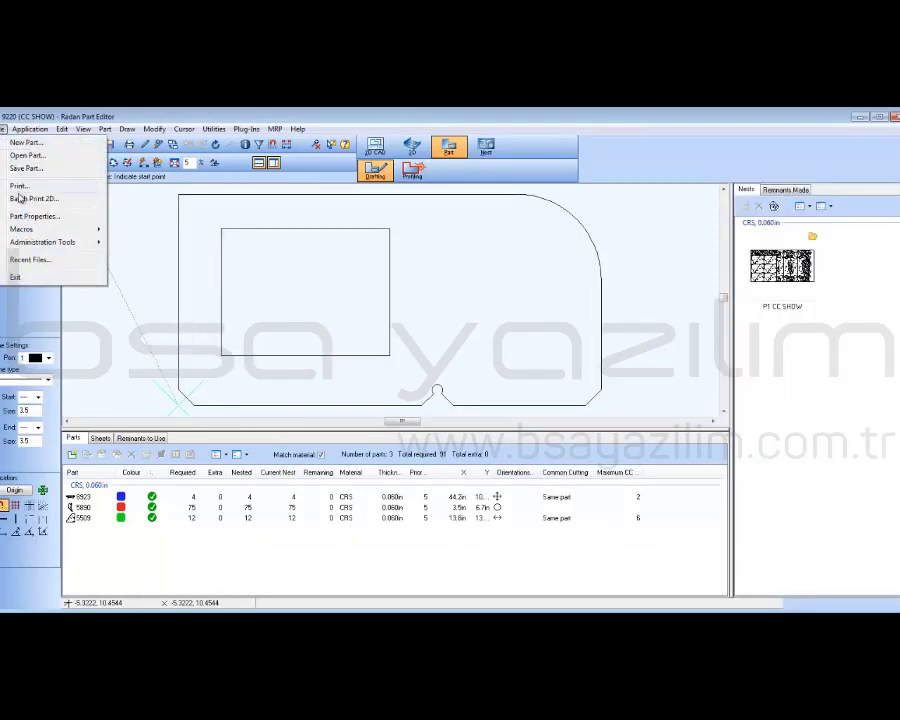
{"action": "left_click", "coordinate": [24, 216]}
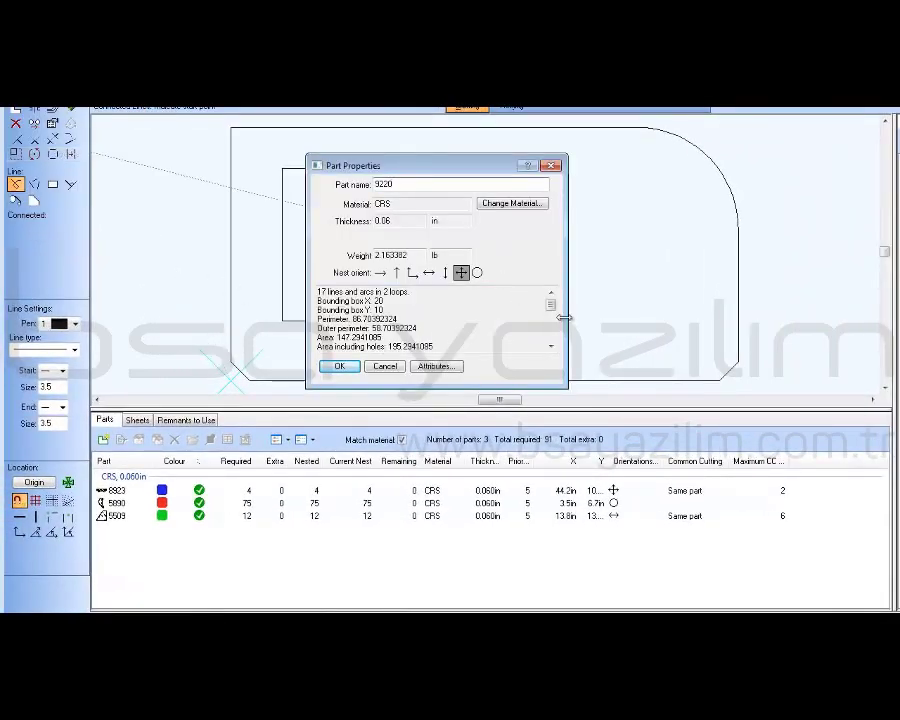
{"action": "left_click", "coordinate": [437, 367]}
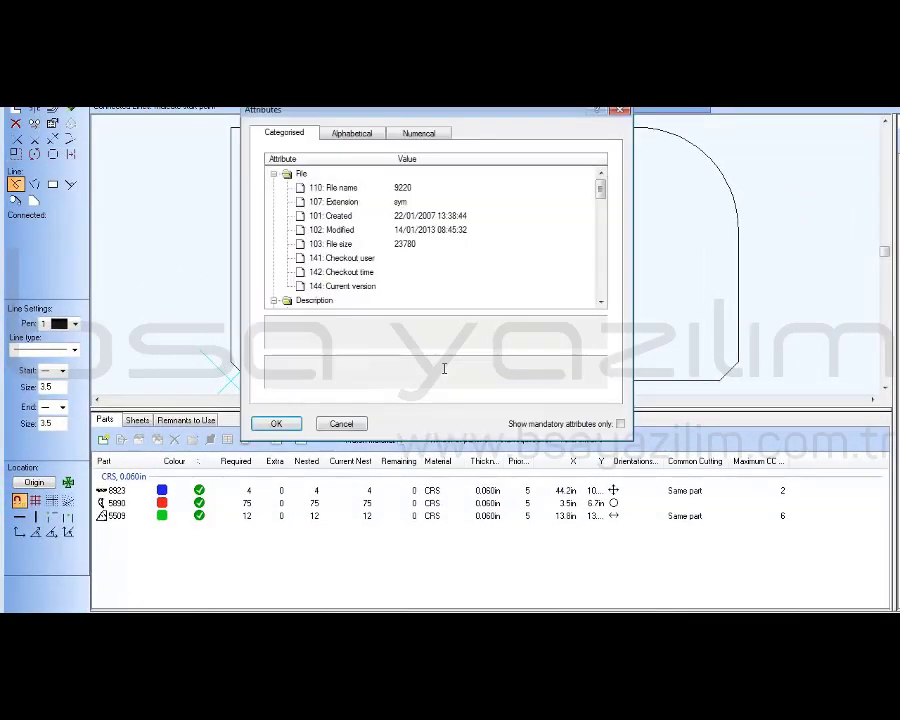
{"action": "left_click", "coordinate": [274, 175]}
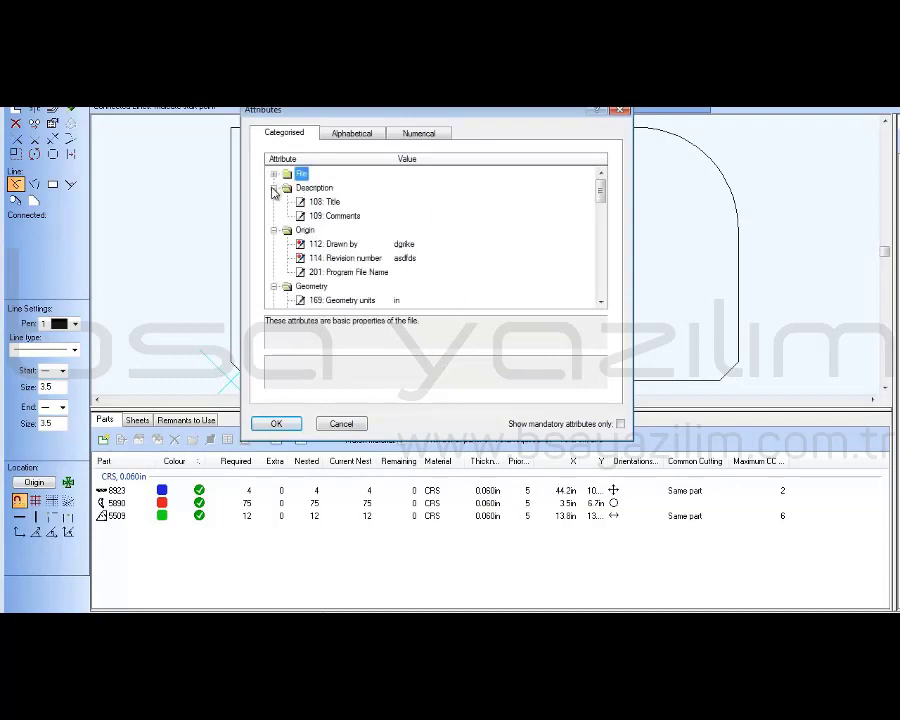
{"action": "left_click", "coordinate": [274, 189]}
{"action": "left_click", "coordinate": [274, 202]}
{"action": "left_click", "coordinate": [274, 216]}
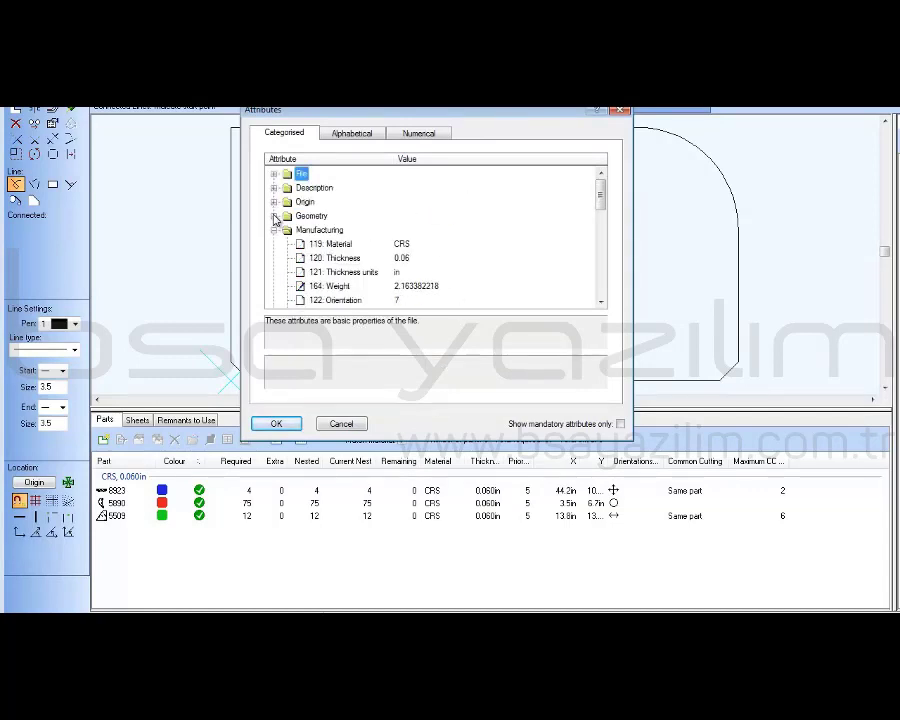
Set the part's Common cutting manufacturing attribute to unrestricted
{"action": "left_click", "coordinate": [600, 302]}
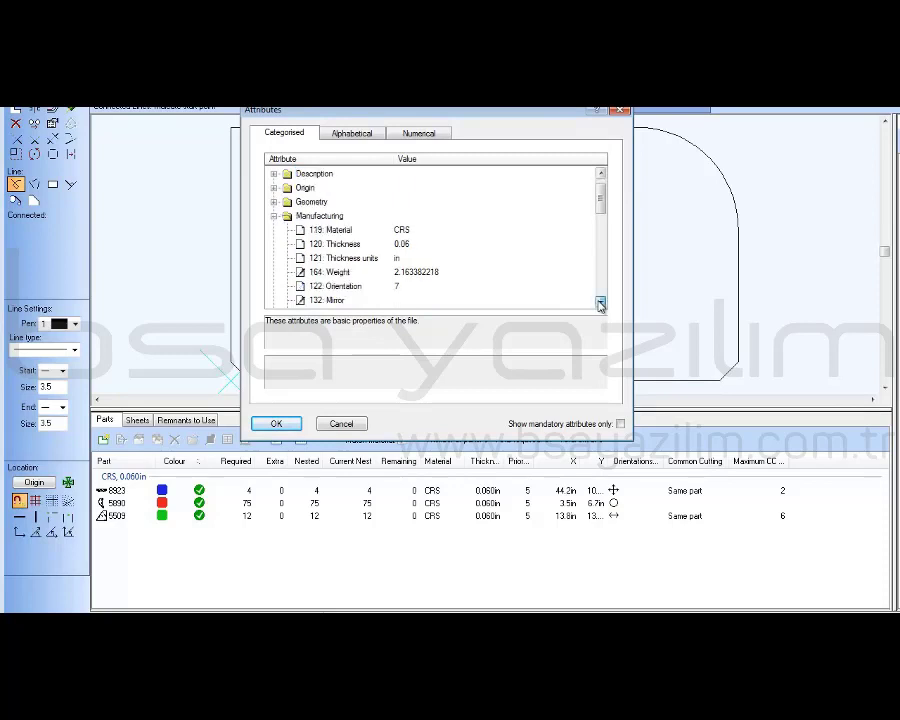
{"action": "left_click", "coordinate": [600, 302]}
{"action": "left_click", "coordinate": [600, 302]}
{"action": "left_click", "coordinate": [600, 302]}
{"action": "left_click", "coordinate": [600, 302]}
{"action": "left_click", "coordinate": [371, 258]}
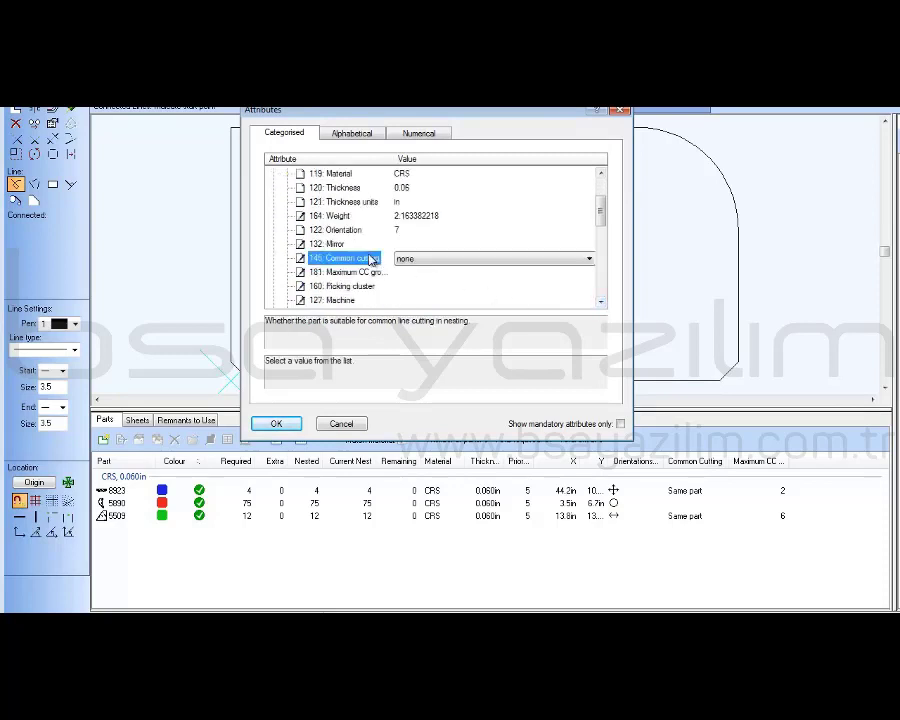
{"action": "left_click", "coordinate": [589, 260]}
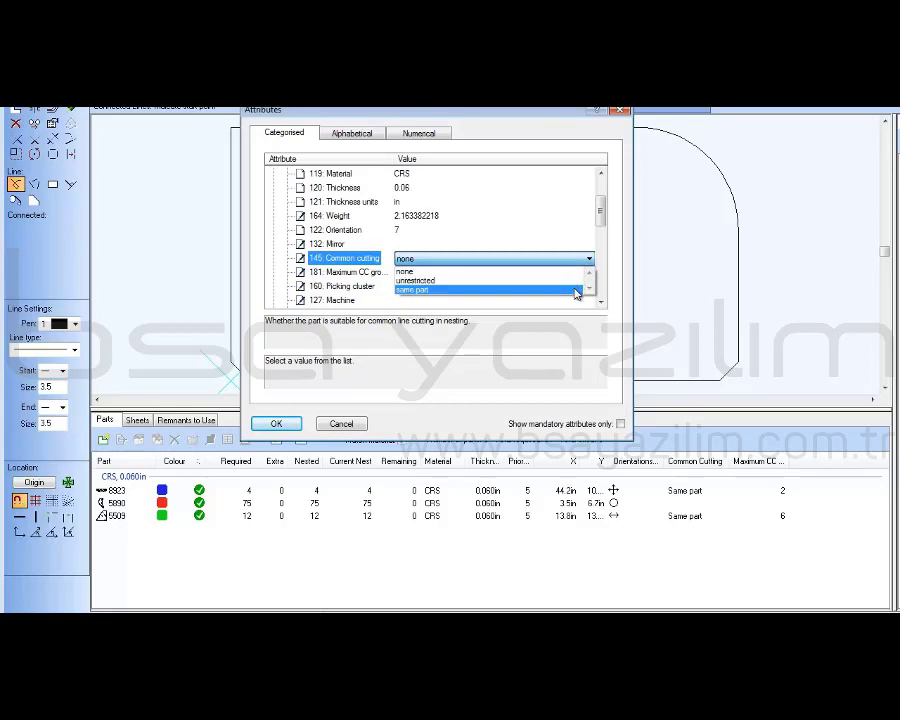
{"action": "left_click", "coordinate": [576, 281]}
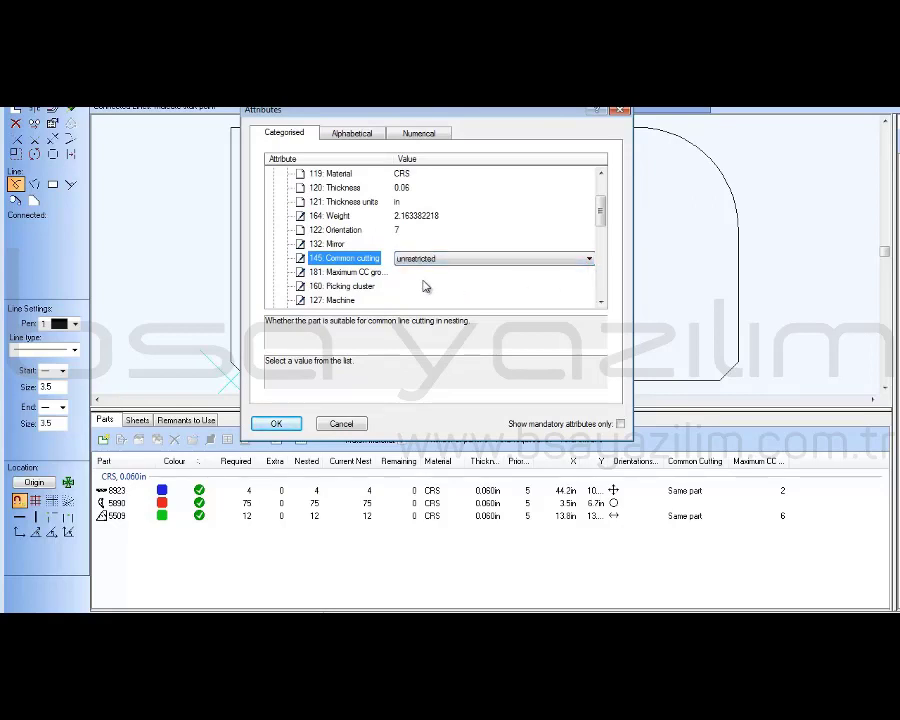
Set the Maximum CC group attribute to 2 and accept the attribute and part property changes
{"action": "left_click", "coordinate": [367, 274]}
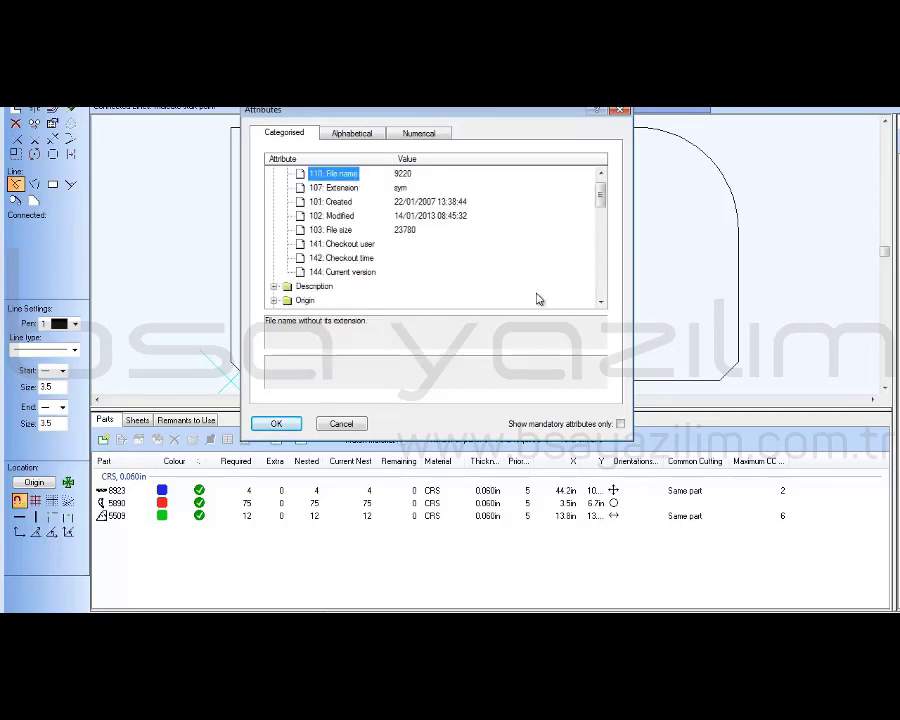
{"action": "left_click", "coordinate": [600, 301]}
{"action": "left_click", "coordinate": [600, 301]}
{"action": "left_click", "coordinate": [600, 302]}
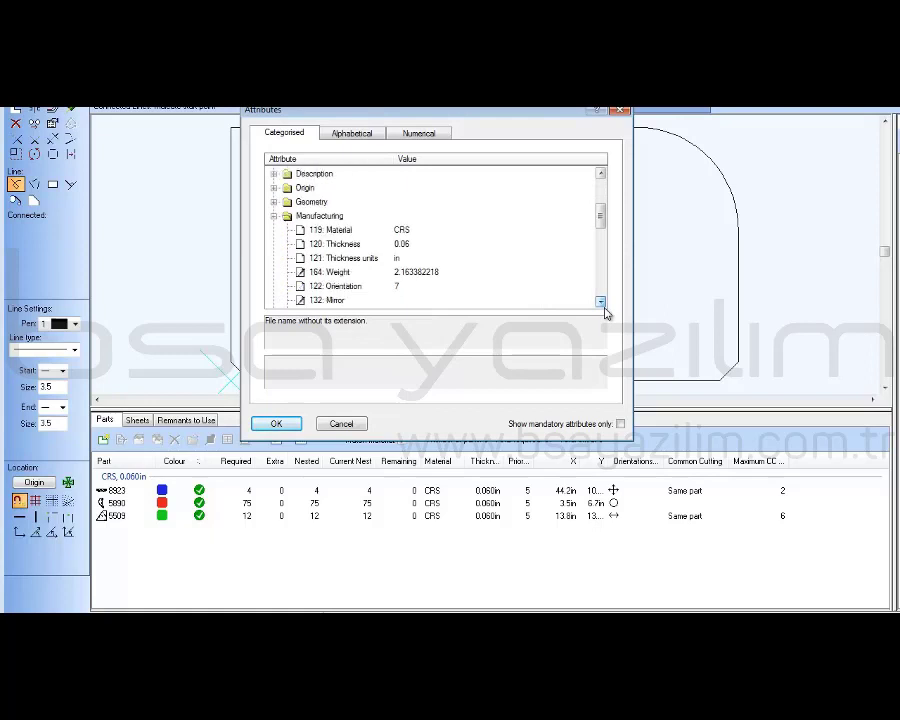
{"action": "left_click", "coordinate": [600, 302]}
{"action": "left_click", "coordinate": [600, 302]}
{"action": "left_click", "coordinate": [600, 302]}
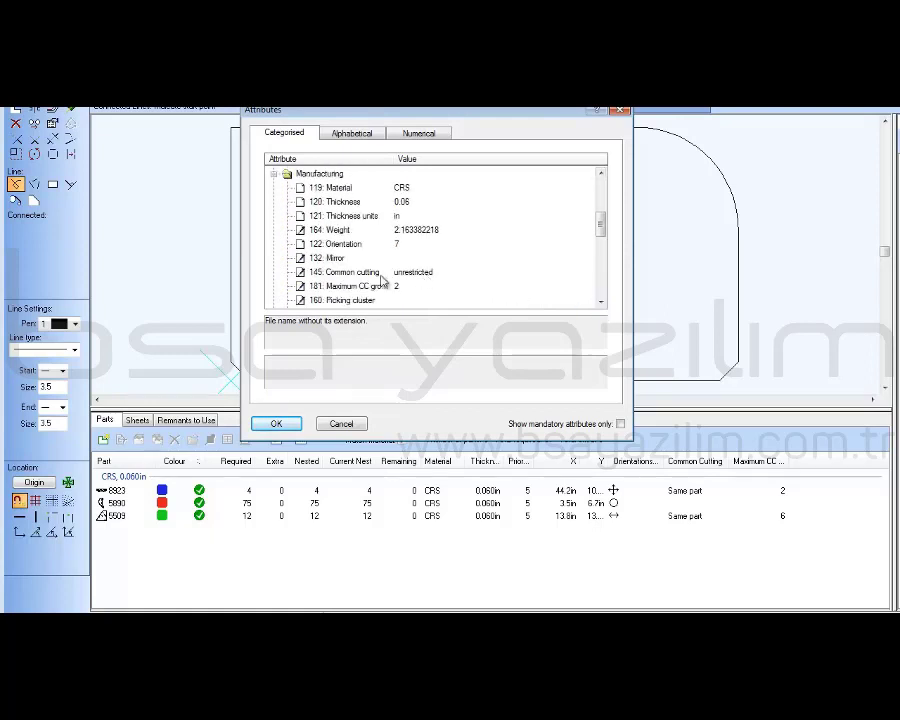
{"action": "left_click", "coordinate": [340, 272]}
{"action": "left_click", "coordinate": [300, 286]}
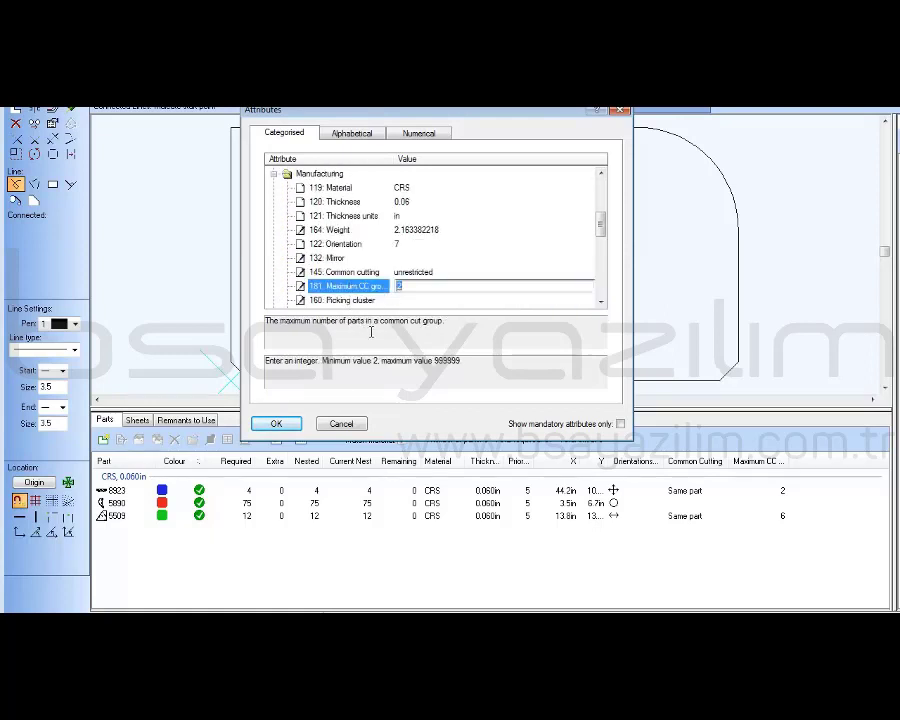
{"action": "scroll", "coordinate": [466, 257], "scroll_direction": "up", "scroll_amount": 2}
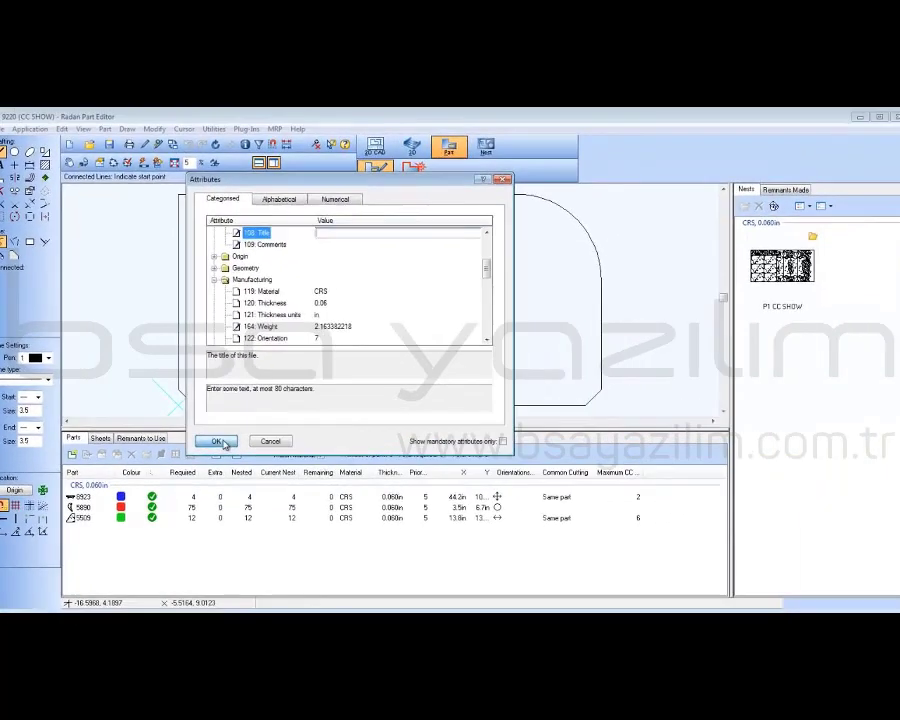
{"action": "left_click", "coordinate": [223, 442]}
{"action": "left_click", "coordinate": [268, 394]}
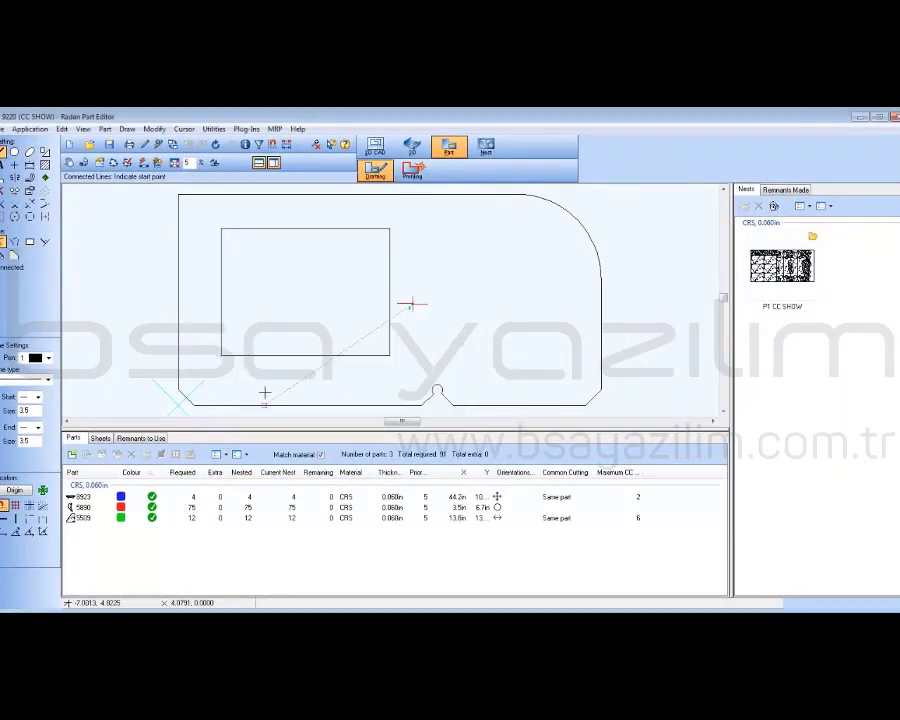
Return to the Nest Editor and save the changes made to 9220.sym
{"action": "left_click", "coordinate": [488, 147]}
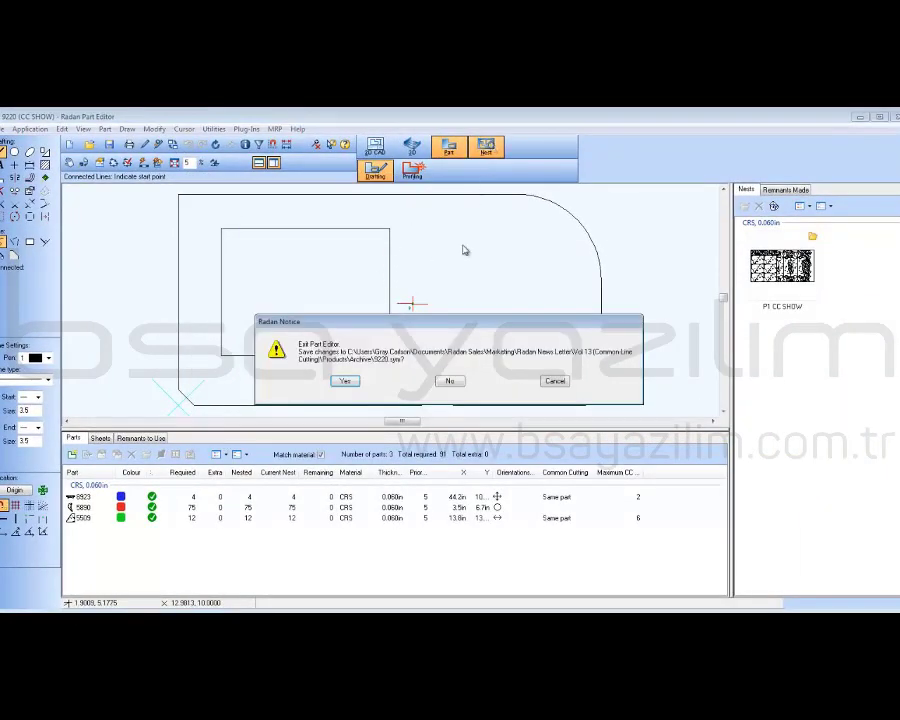
{"action": "left_click", "coordinate": [344, 381]}
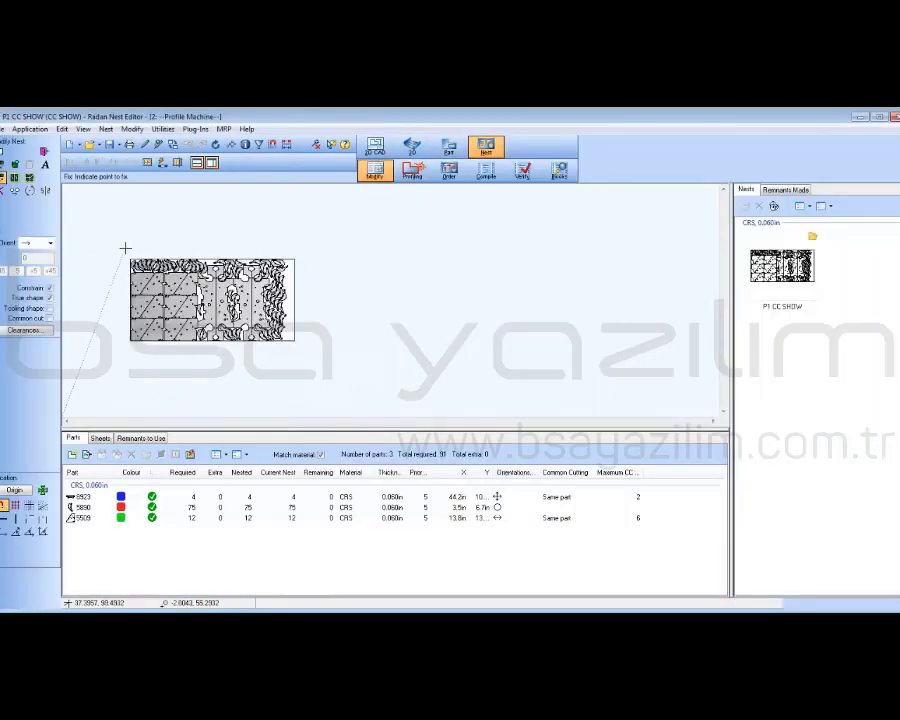
{"action": "left_click_drag", "start_coordinate": [125, 250], "coordinate": [301, 345]}
Select 9220.sym from the Archive folder as a part for the schedule and check its common cutting setting
{"action": "left_click", "coordinate": [72, 456]}
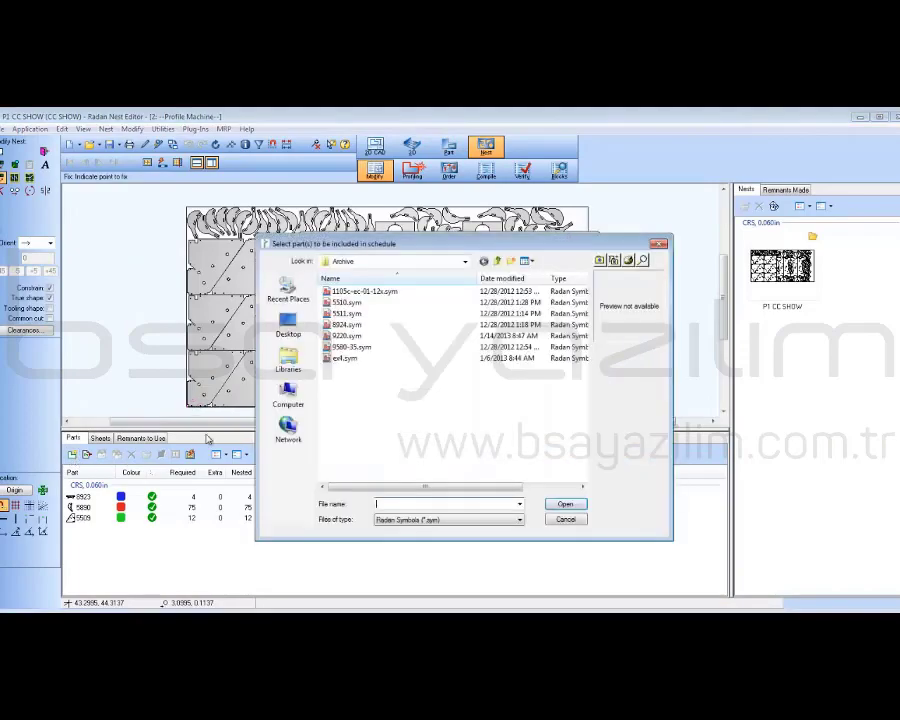
{"action": "left_click", "coordinate": [347, 337]}
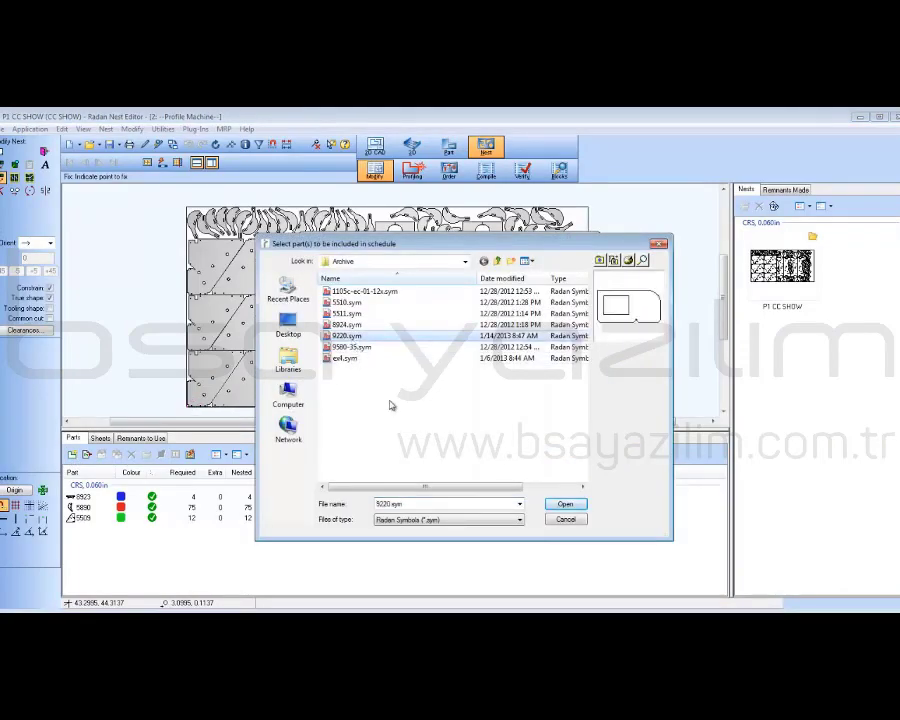
{"action": "left_click", "coordinate": [571, 514]}
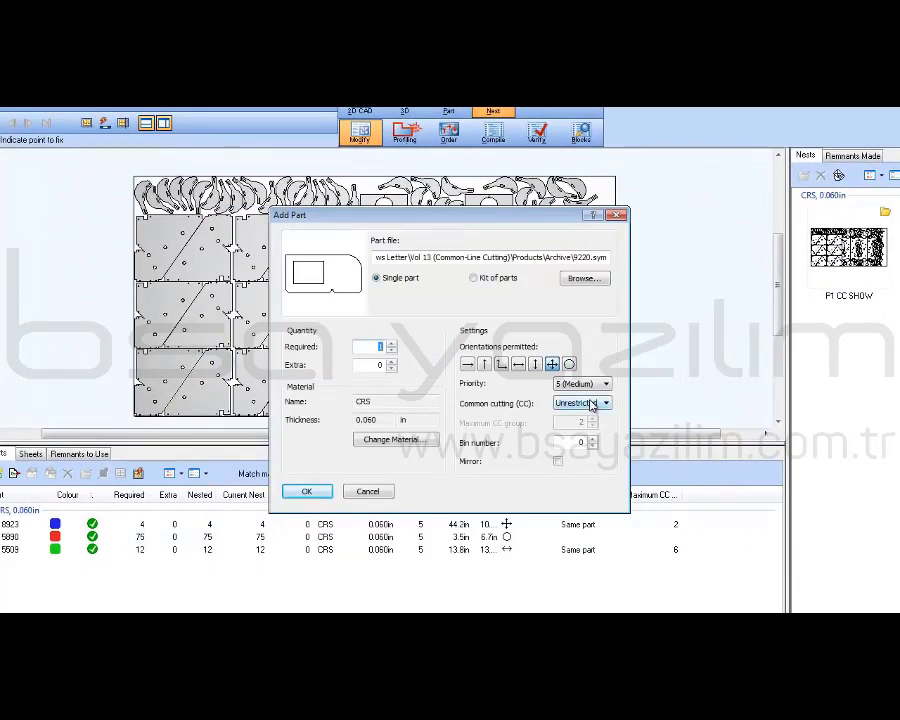
{"action": "mouse_move", "coordinate": [595, 404]}
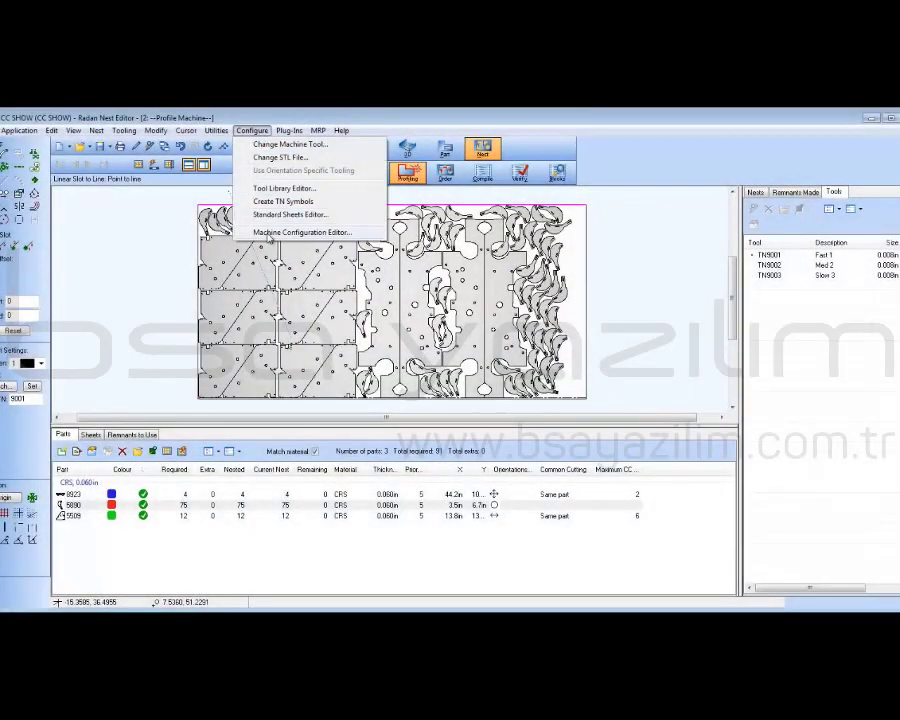
Set the advanced machine setting ao4-b to n in the Machine Configuration Editor, save it and accept the configuration
{"action": "left_click", "coordinate": [268, 233]}
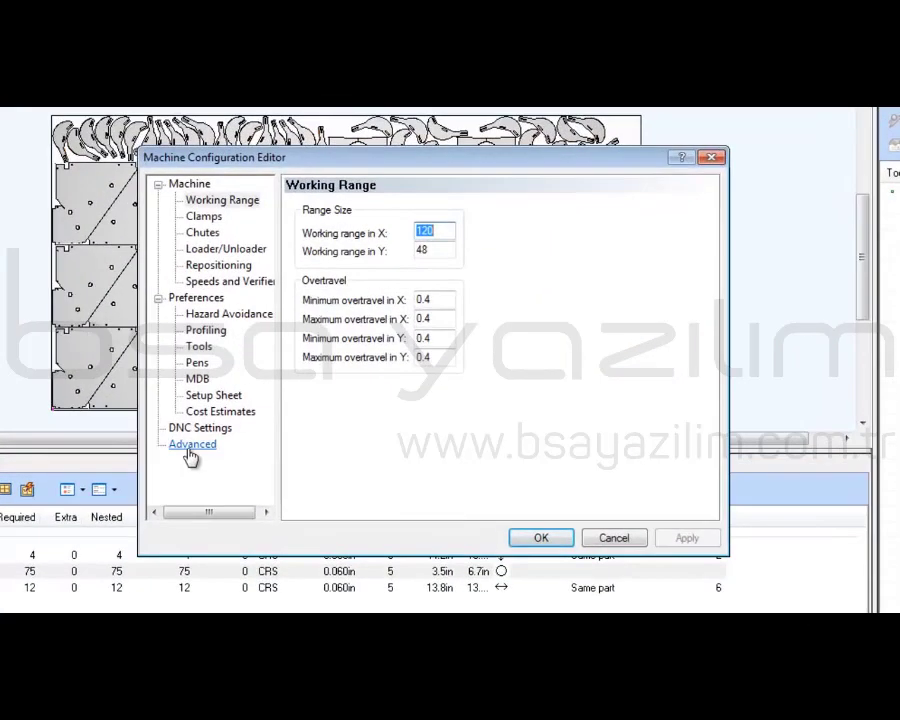
{"action": "left_click", "coordinate": [289, 422]}
{"action": "left_click", "coordinate": [443, 280]}
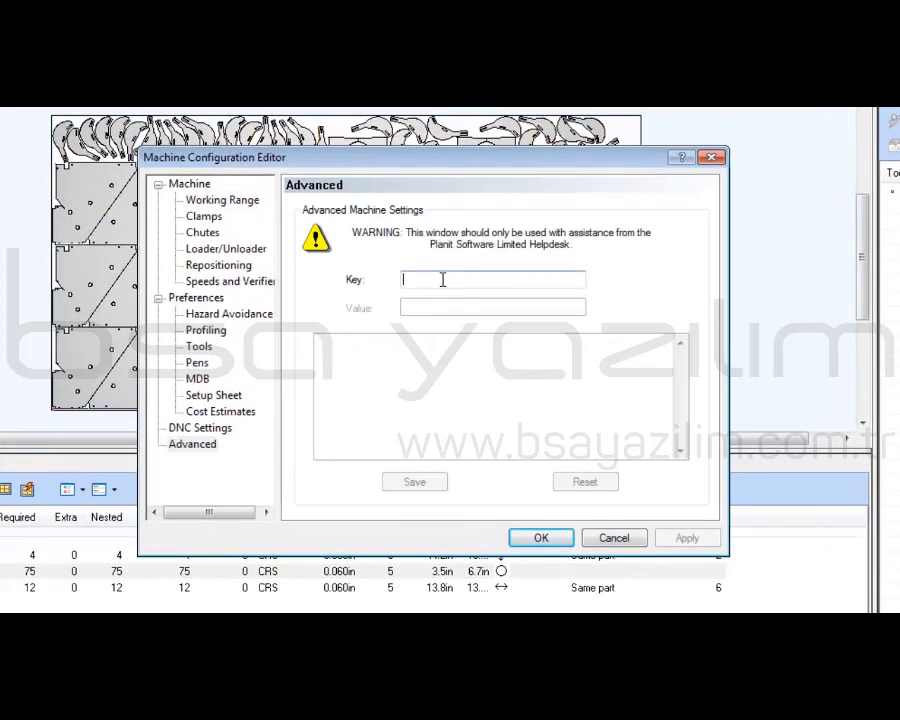
{"action": "type", "text": "ao4-b"}
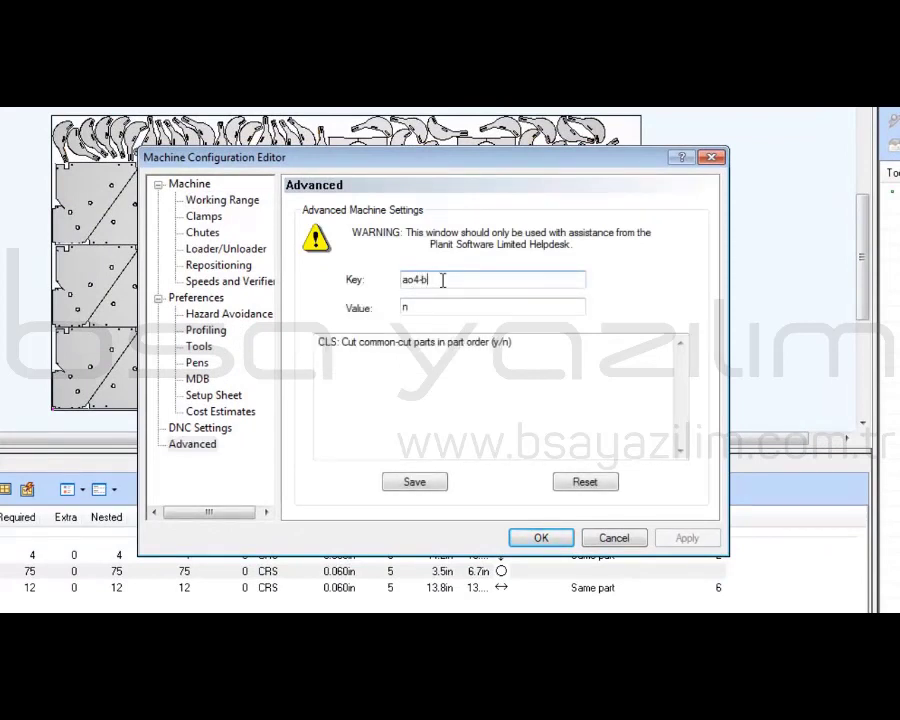
{"action": "key", "text": "Tab"}
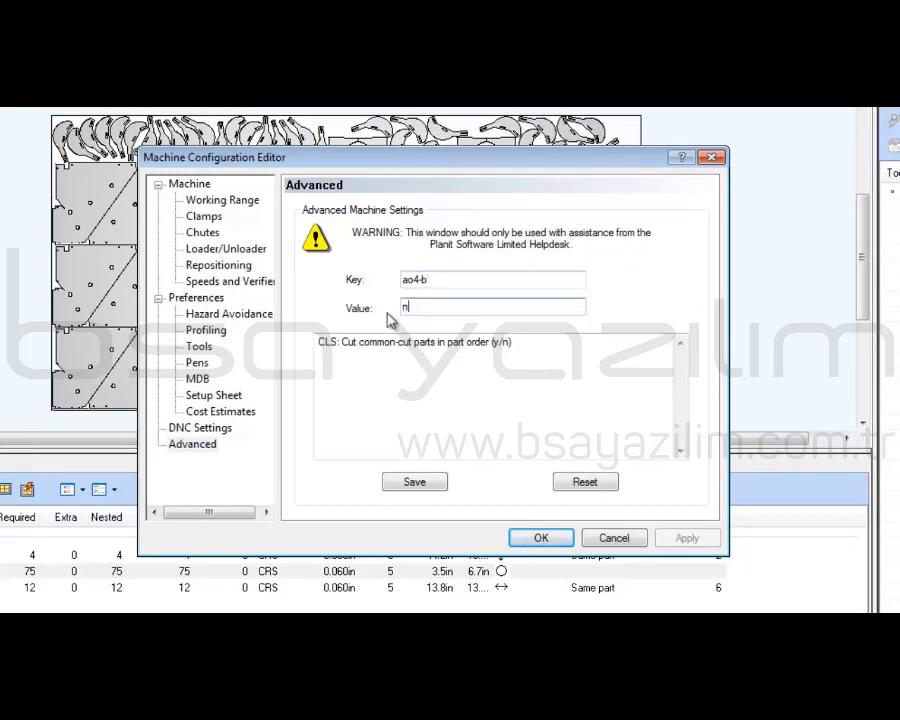
{"action": "left_click", "coordinate": [409, 483]}
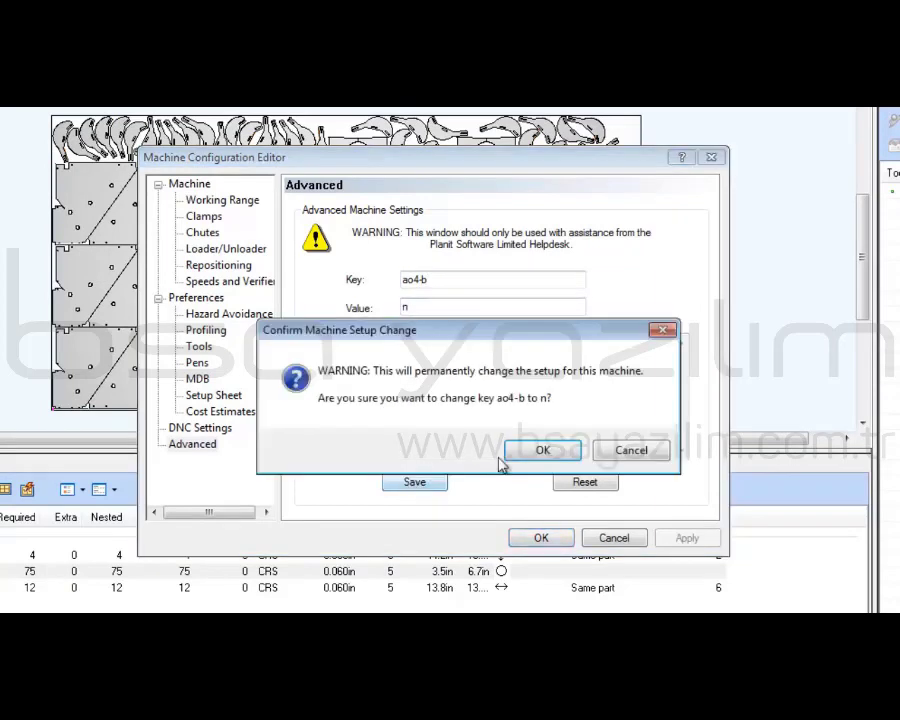
{"action": "left_click", "coordinate": [540, 450]}
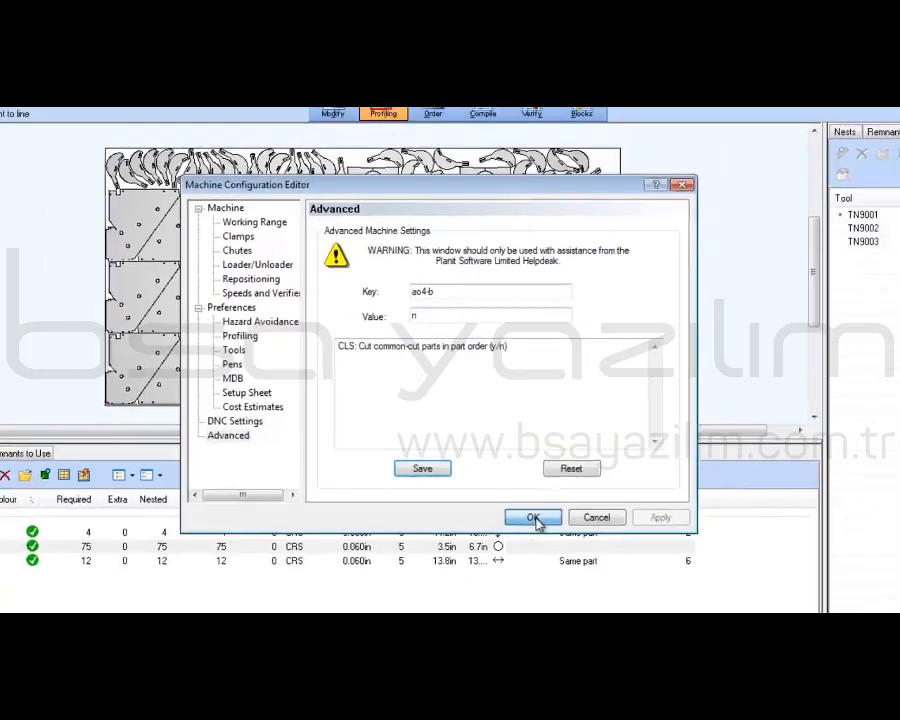
{"action": "left_click", "coordinate": [533, 517]}
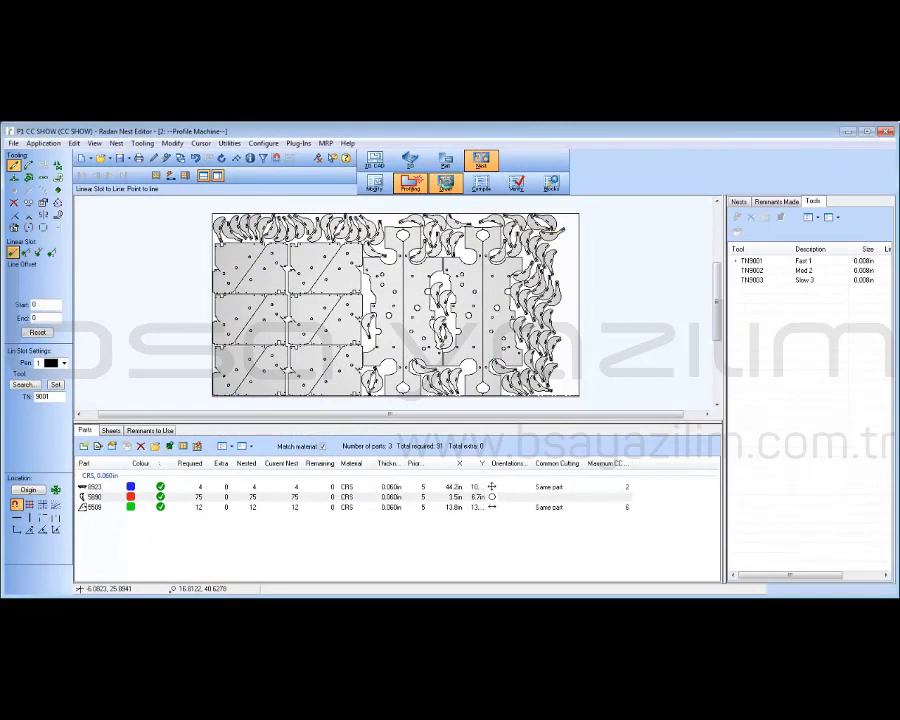
Order the nest automatically with the aot_profile style, and verify the compiled program using the default values
{"action": "left_click", "coordinate": [446, 183]}
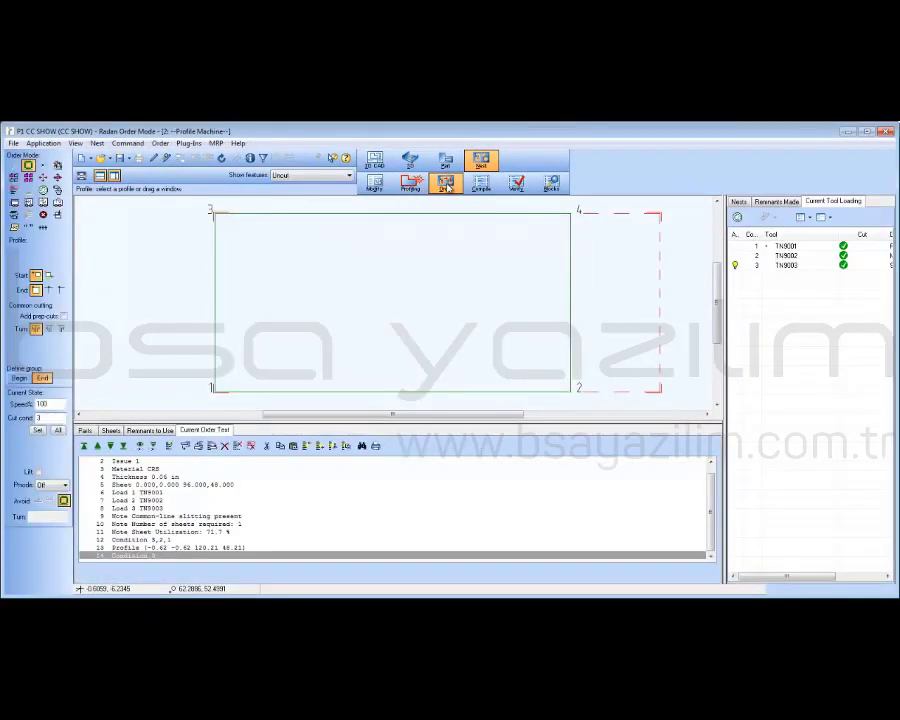
{"action": "left_click", "coordinate": [59, 166]}
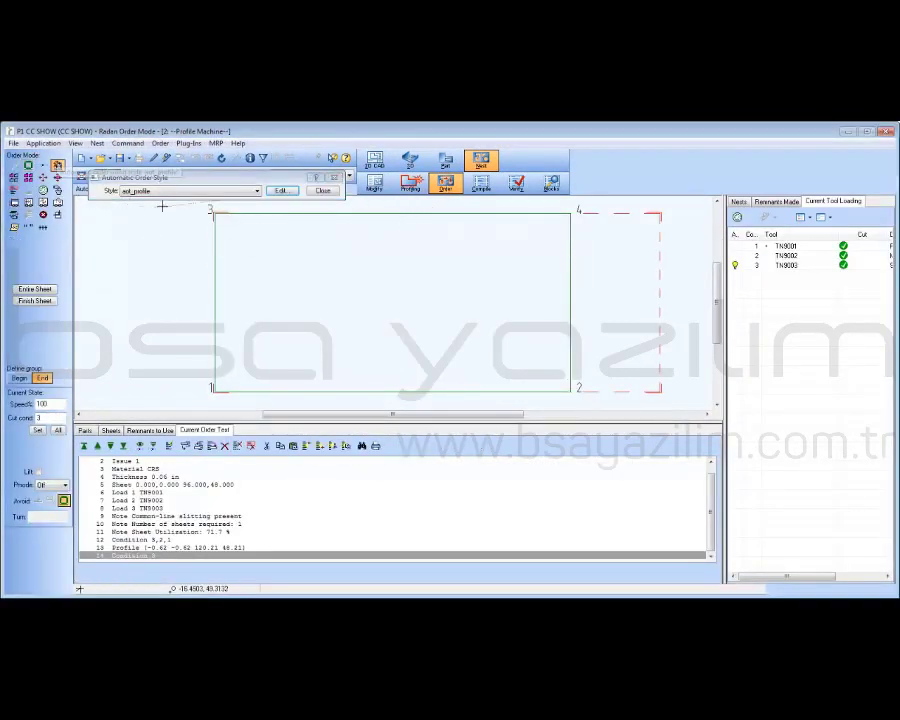
{"action": "left_click", "coordinate": [188, 518]}
{"action": "left_click", "coordinate": [481, 183]}
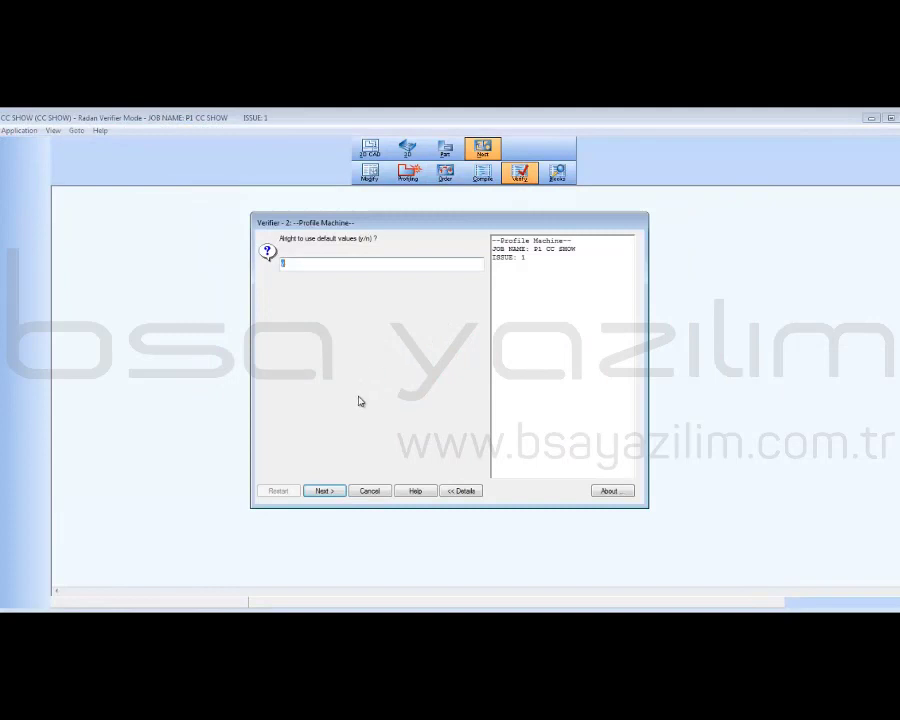
{"action": "left_click", "coordinate": [325, 491]}
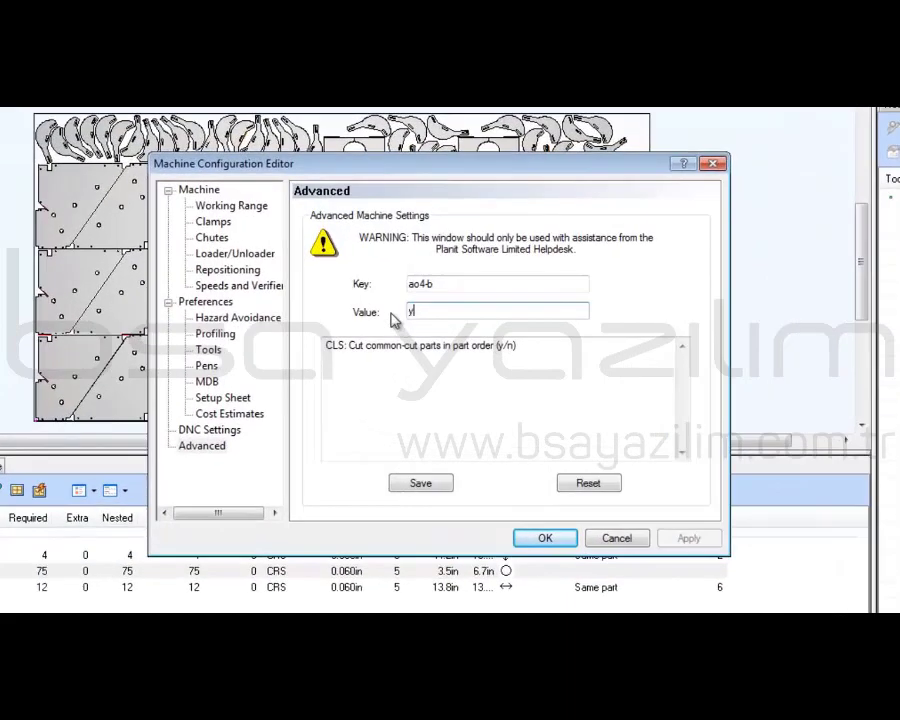
Save the advanced machine setting ao4-b with the value y and accept the machine configuration
{"action": "left_click", "coordinate": [421, 483]}
{"action": "left_click", "coordinate": [540, 448]}
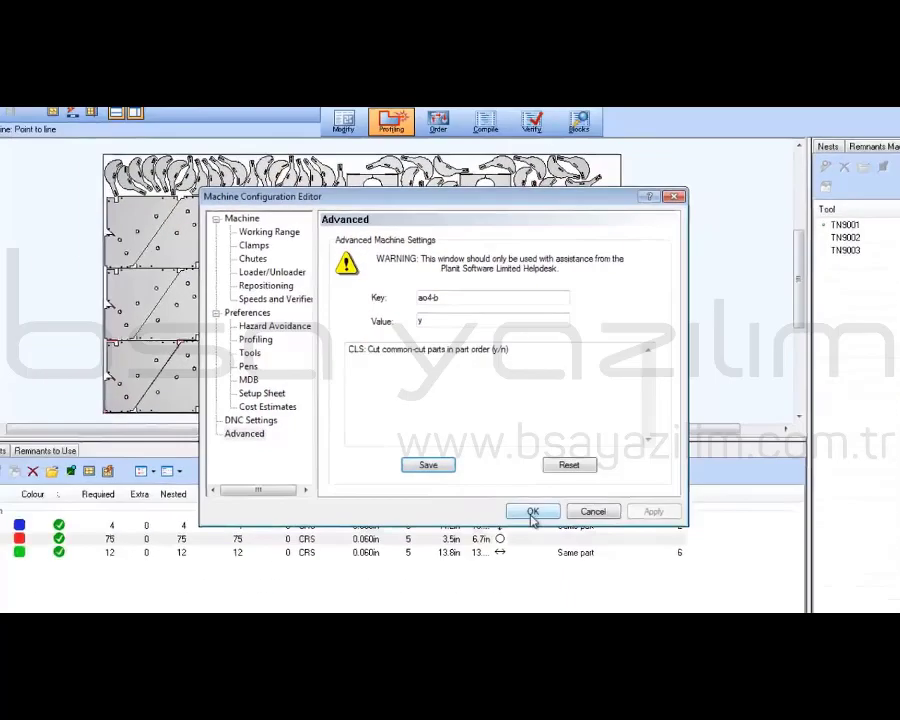
{"action": "left_click", "coordinate": [545, 538]}
Reorder the nest automatically with the aot_profile style, and verify the recompiled program with the default values
{"action": "left_click", "coordinate": [446, 185]}
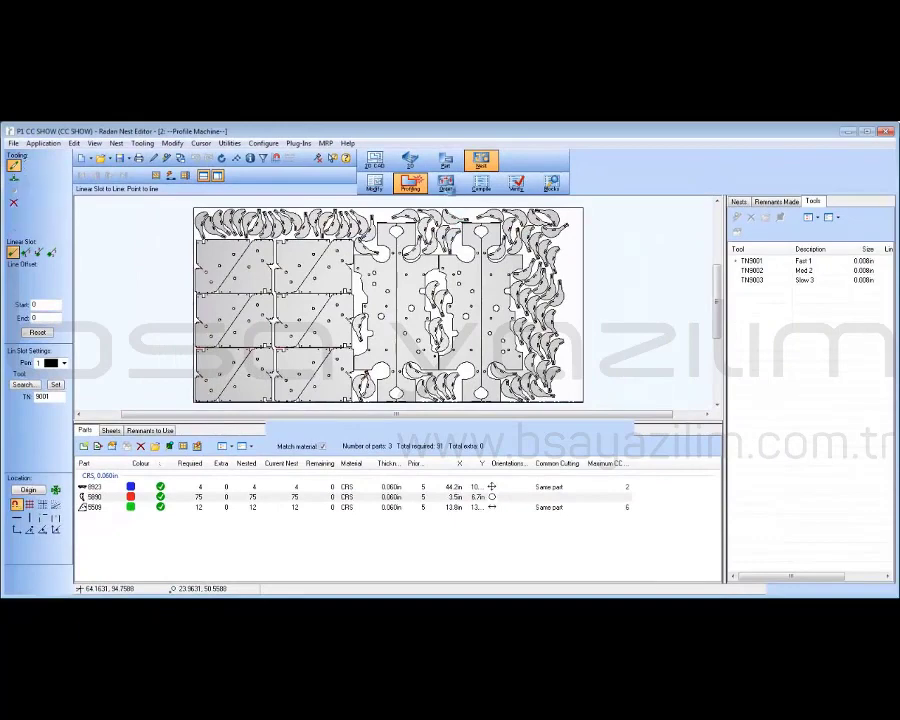
{"action": "left_click", "coordinate": [34, 154]}
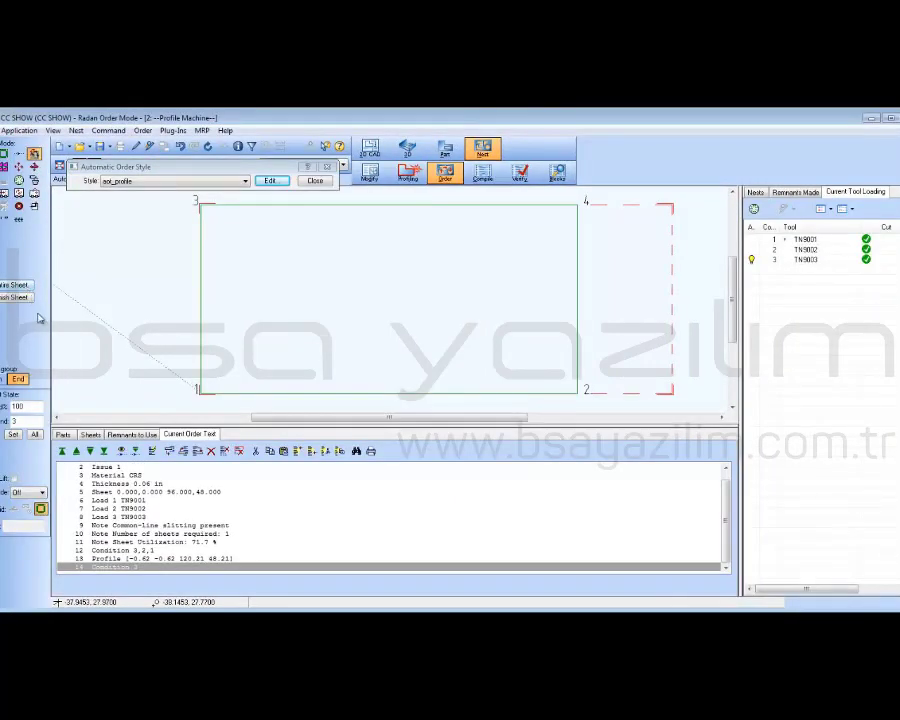
{"action": "left_click", "coordinate": [482, 172]}
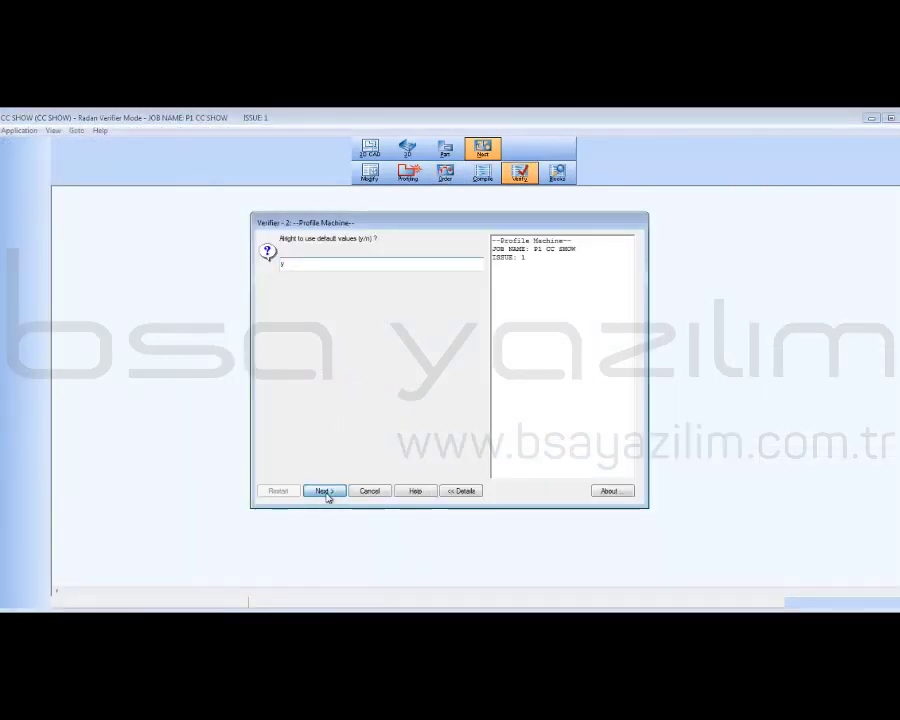
{"action": "left_click", "coordinate": [324, 491]}
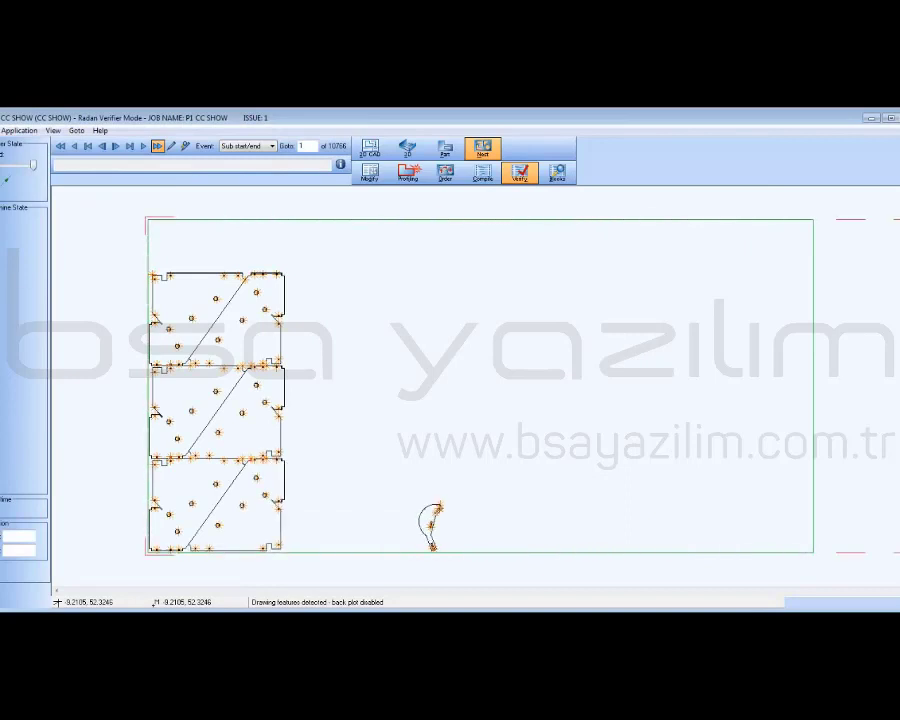